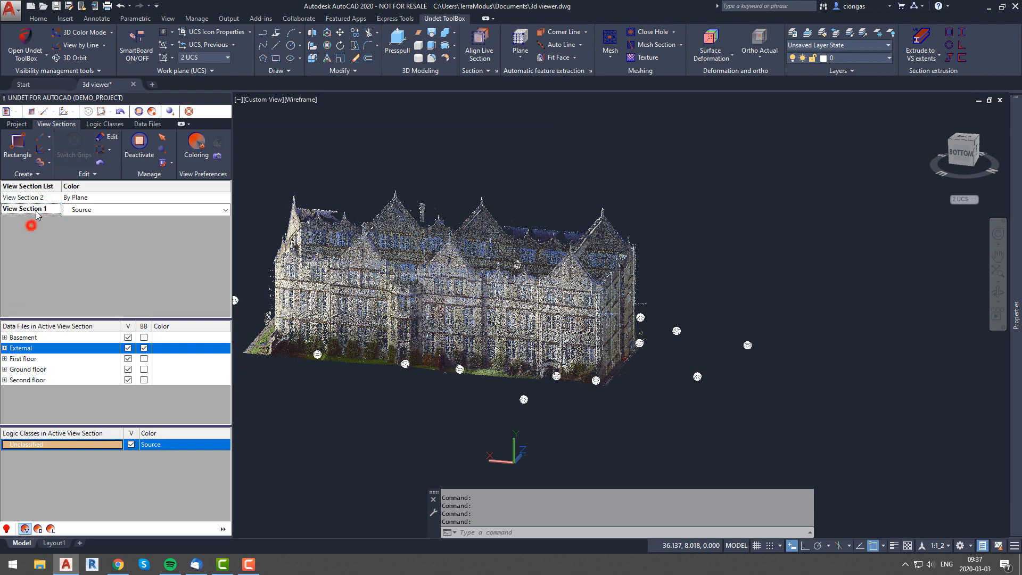
# - Open View Section 1 in the 3D Viewer, maximize it, orbit around the building from several sides, and close the viewer
pyautogui.rightClick(37, 213)
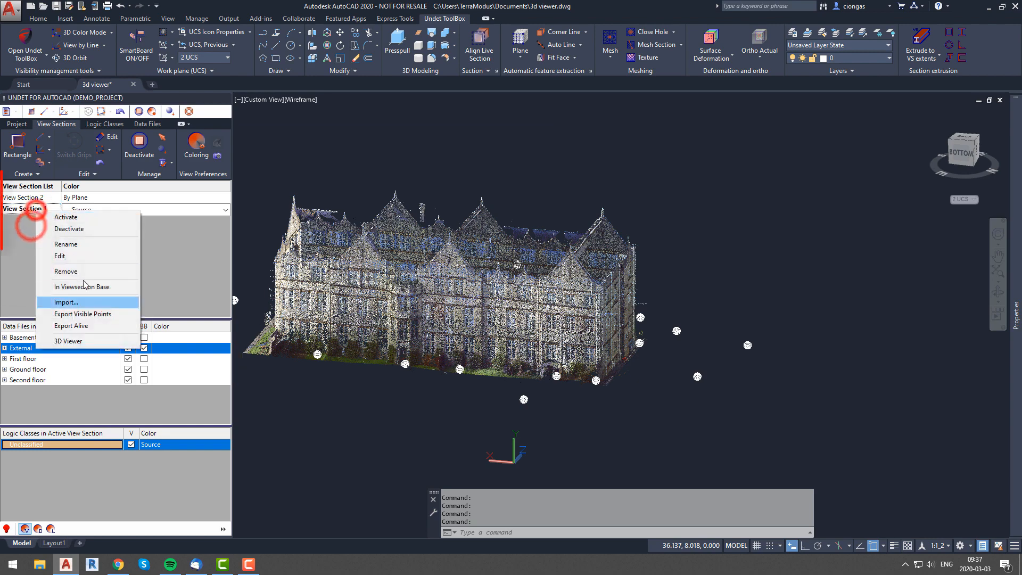
pyautogui.click(84, 342)
pyautogui.click(763, 35)
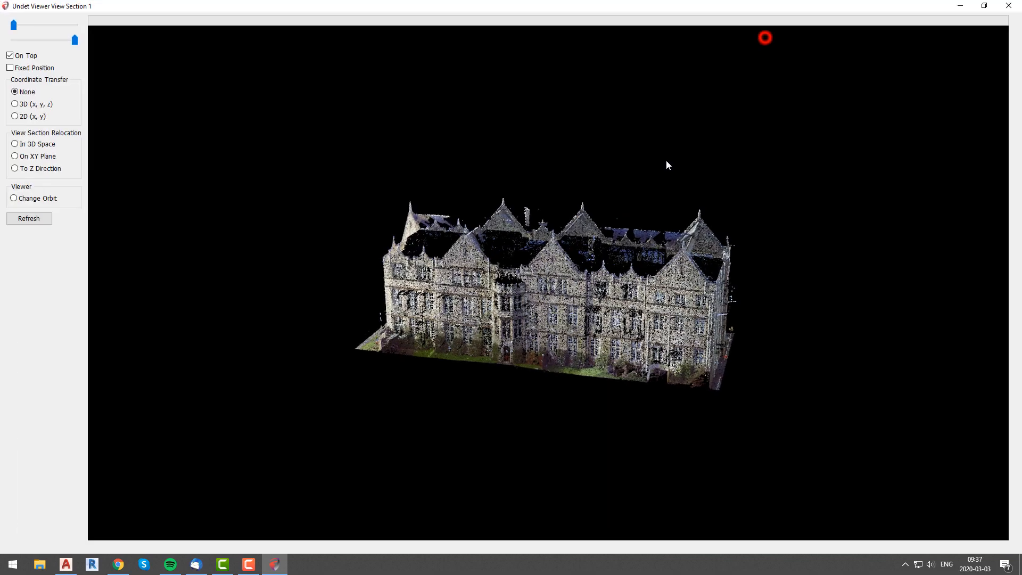
pyautogui.moveTo(506, 299); pyautogui.dragTo(410, 296)
pyautogui.moveTo(841, 367); pyautogui.dragTo(533, 405)
pyautogui.moveTo(466, 186); pyautogui.dragTo(523, 196)
pyautogui.moveTo(522, 331); pyautogui.dragTo(445, 342)
pyautogui.moveTo(445, 342); pyautogui.dragTo(560, 289)
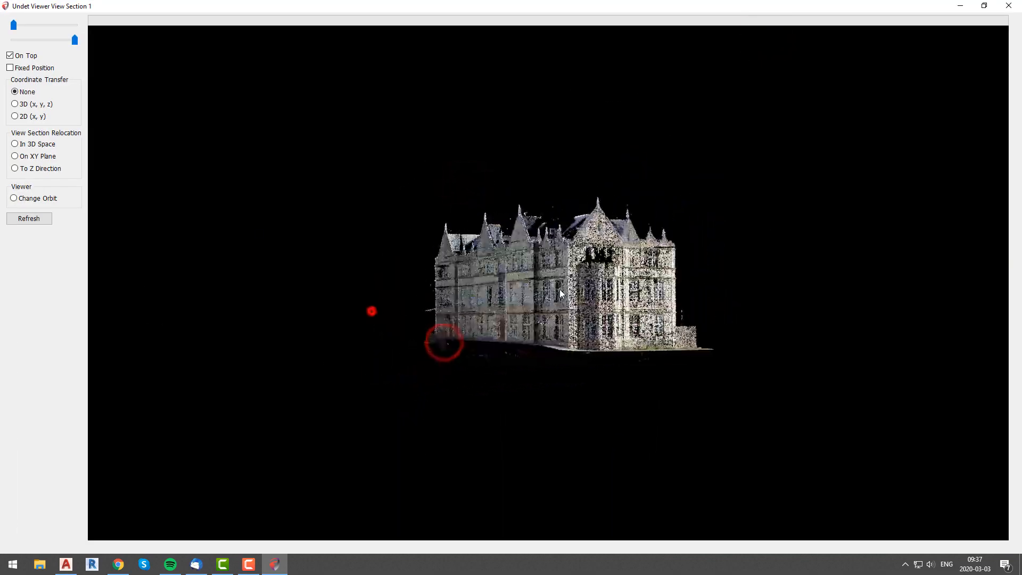
pyautogui.moveTo(372, 311); pyautogui.dragTo(540, 316)
pyautogui.click(1009, 5)
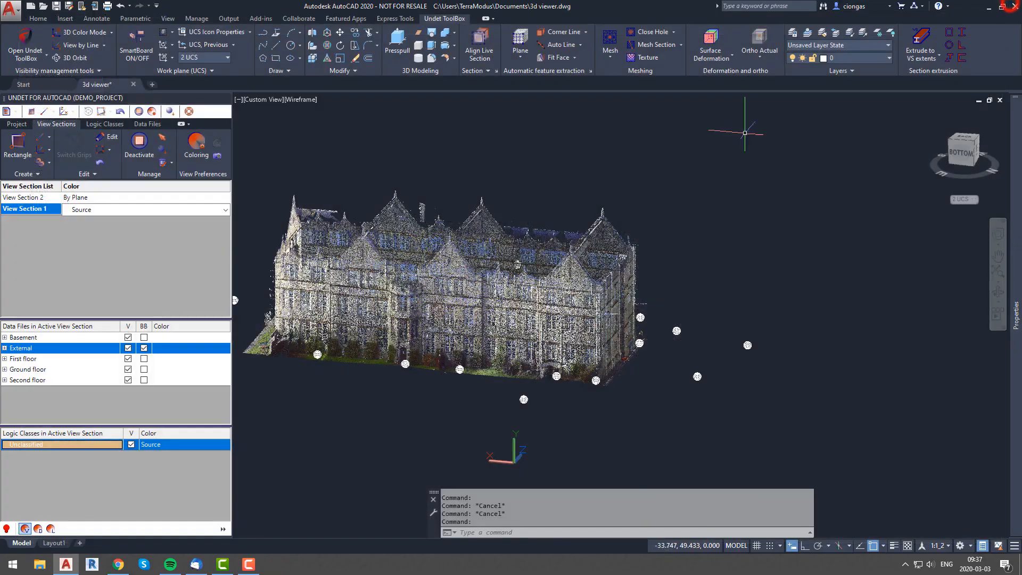
# - Open the 3D Viewer from the station marker in front of the building's corner and look around from that scan position
pyautogui.rightClick(318, 354)
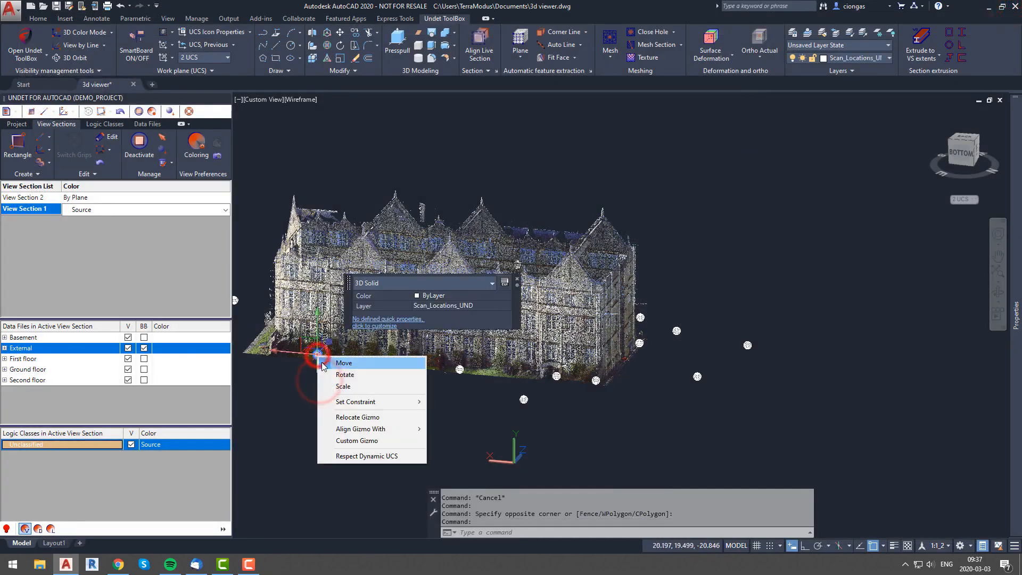
pyautogui.moveTo(397, 234)
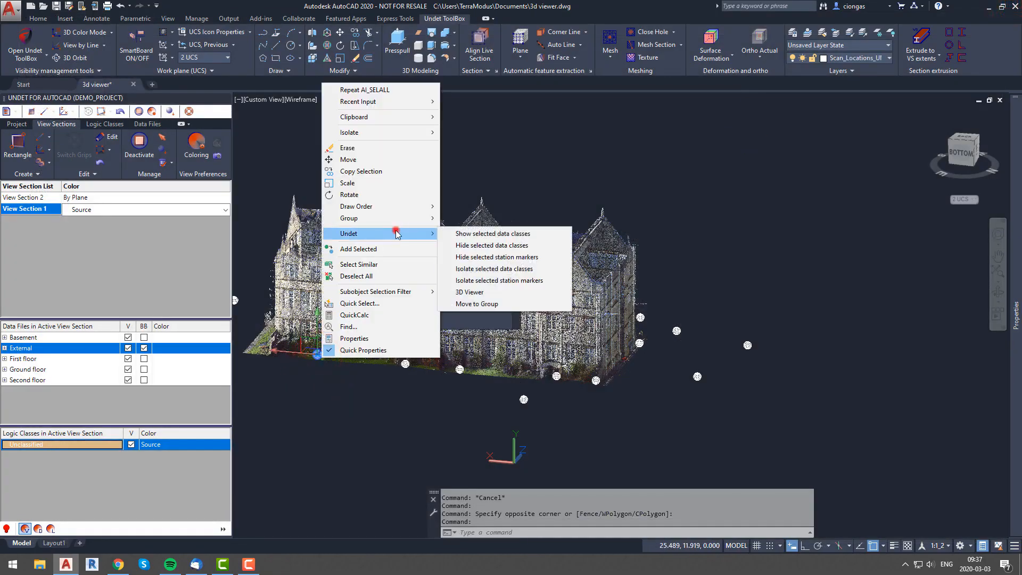
pyautogui.click(480, 293)
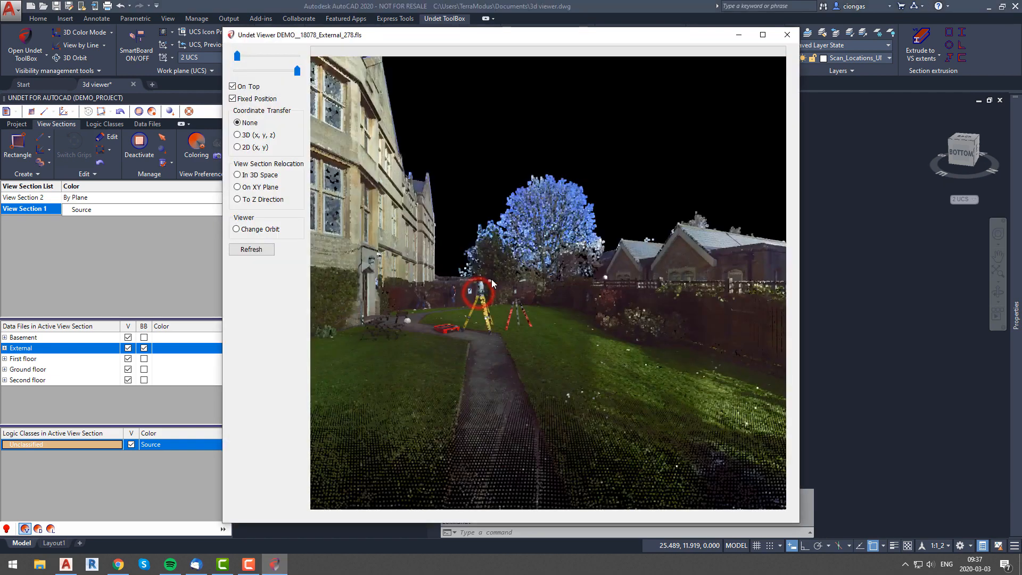
pyautogui.click(763, 35)
pyautogui.click(438, 296)
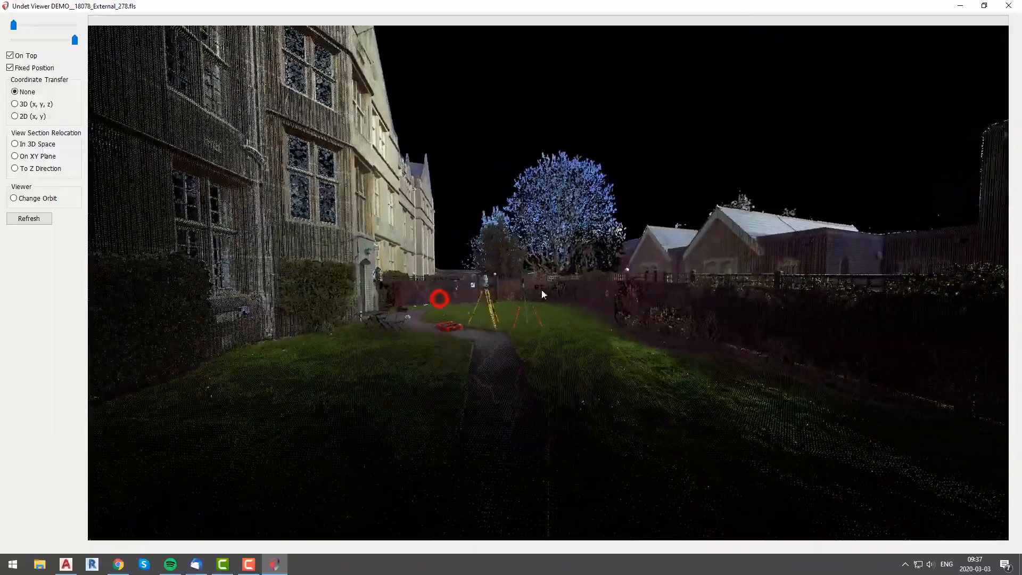
pyautogui.moveTo(639, 300); pyautogui.dragTo(644, 368)
pyautogui.moveTo(595, 319); pyautogui.dragTo(737, 343)
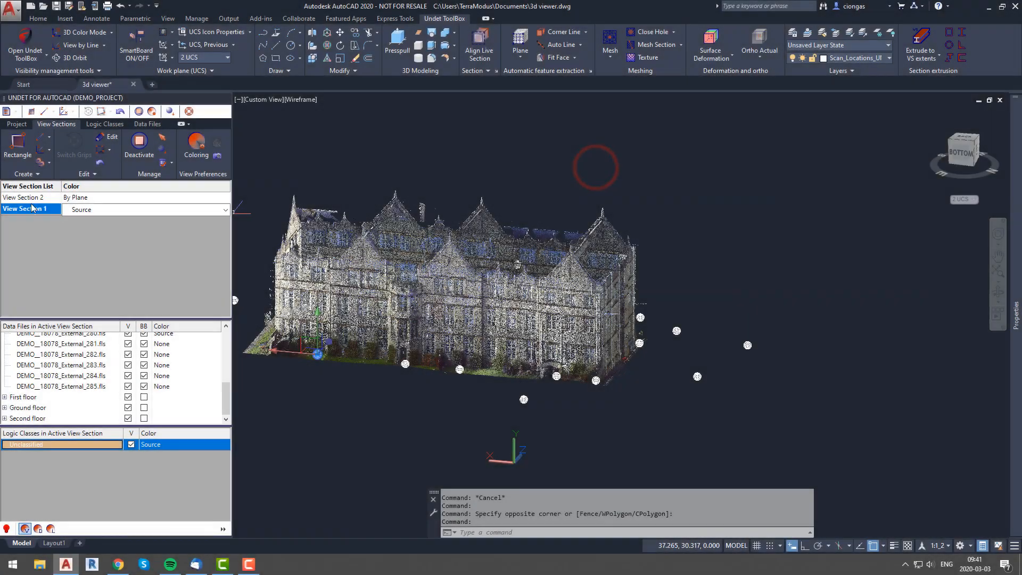
# - Open View Section 1 in the 3D Viewer again and move its window down to uncover the drawing
pyautogui.rightClick(29, 210)
pyautogui.click(59, 340)
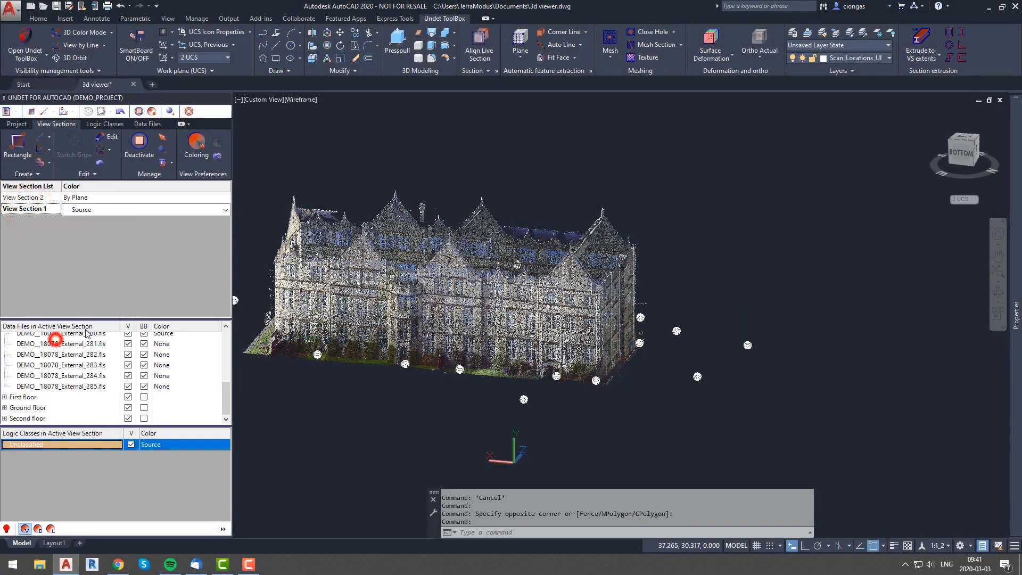
pyautogui.moveTo(487, 40); pyautogui.dragTo(527, 479)
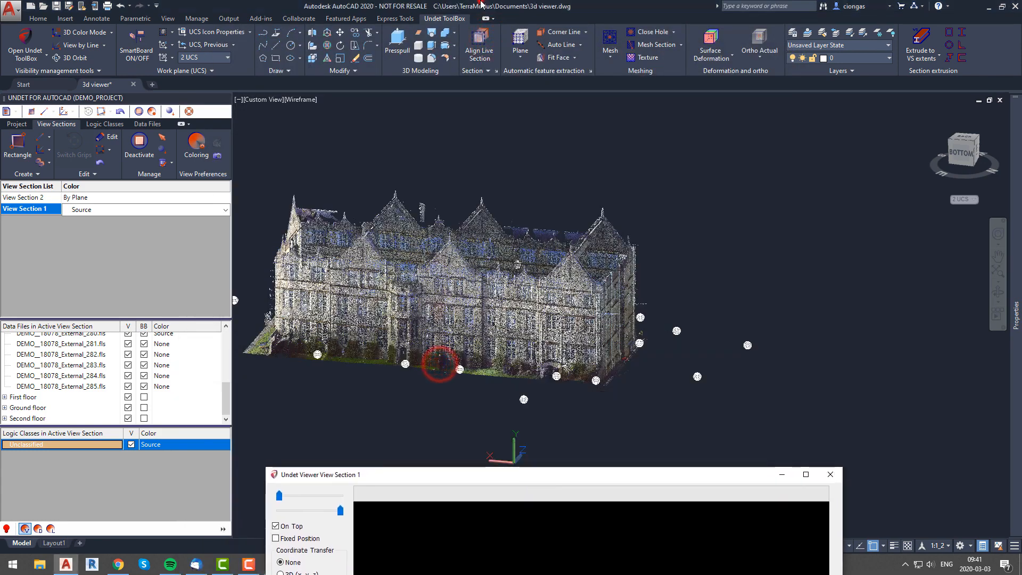
# - Activate View Section 2 in the drawing
pyautogui.rightClick(37, 200)
pyautogui.click(81, 203)
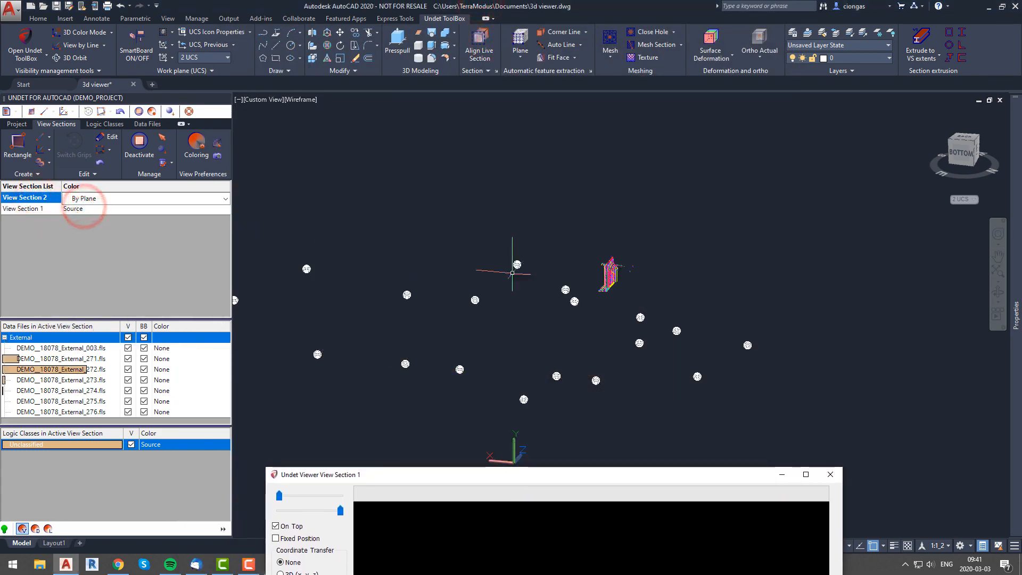
pyautogui.keyDown('shift'); pyautogui.moveTo(611, 279); pyautogui.dragTo(591, 275, button='middle'); pyautogui.keyUp('shift')
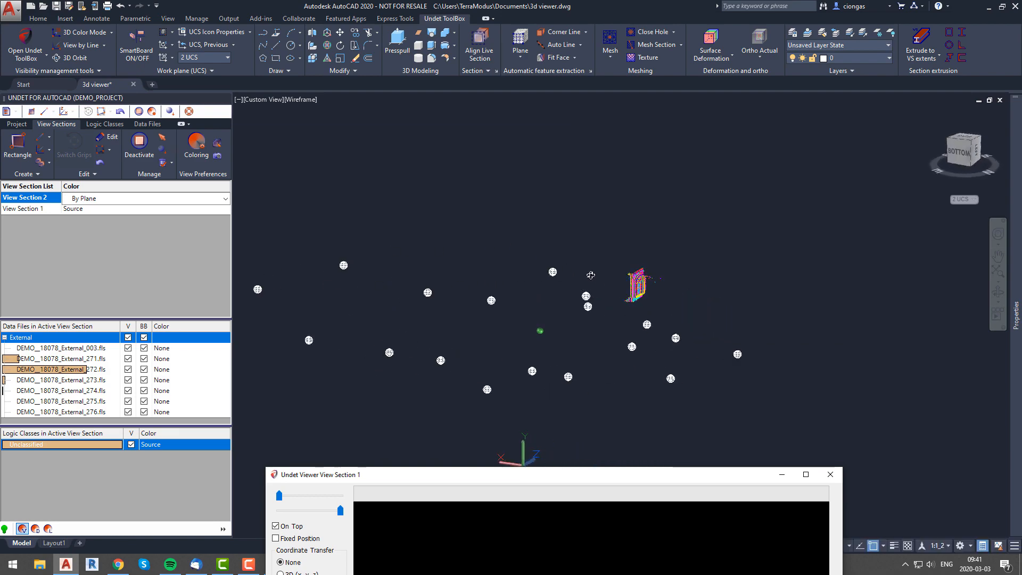
# - Enable In 3D Space view section relocation in the viewer and relocate View Section 2 to a window on the facade
pyautogui.moveTo(584, 474); pyautogui.dragTo(700, 136)
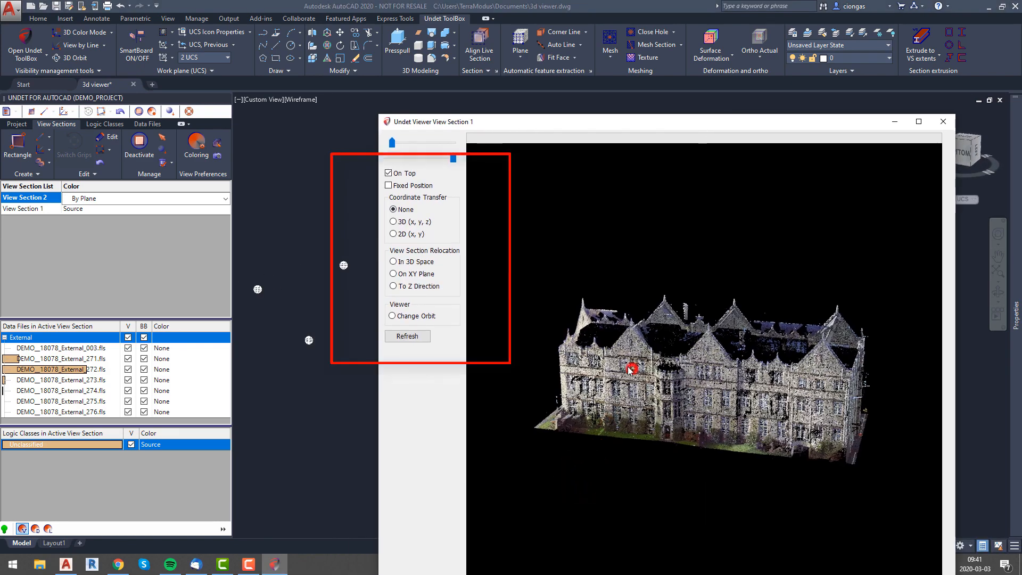
pyautogui.click(393, 262)
pyautogui.moveTo(737, 397); pyautogui.dragTo(746, 378)
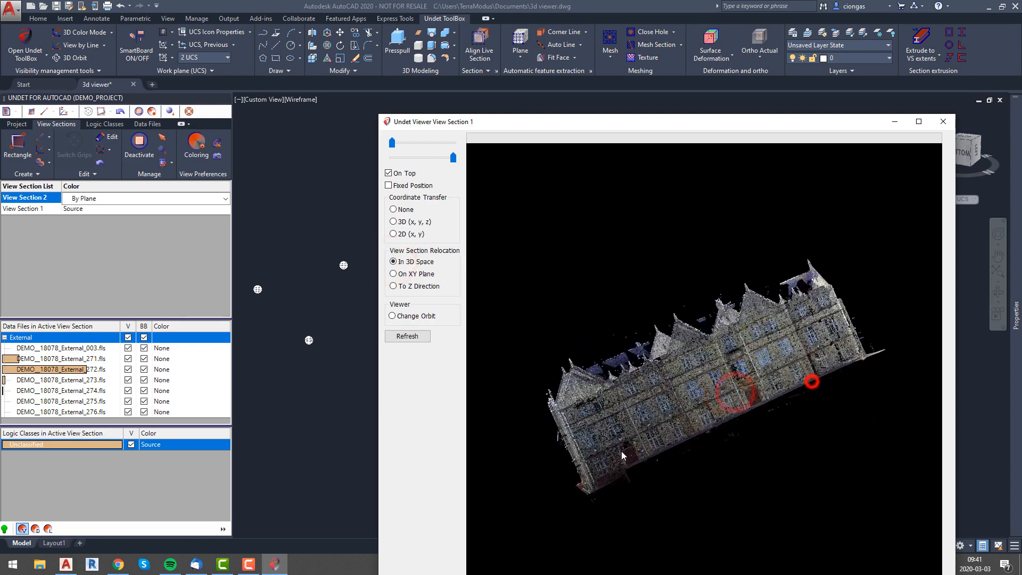
pyautogui.scroll(3, 753, 359)
pyautogui.scroll(2, 754, 359)
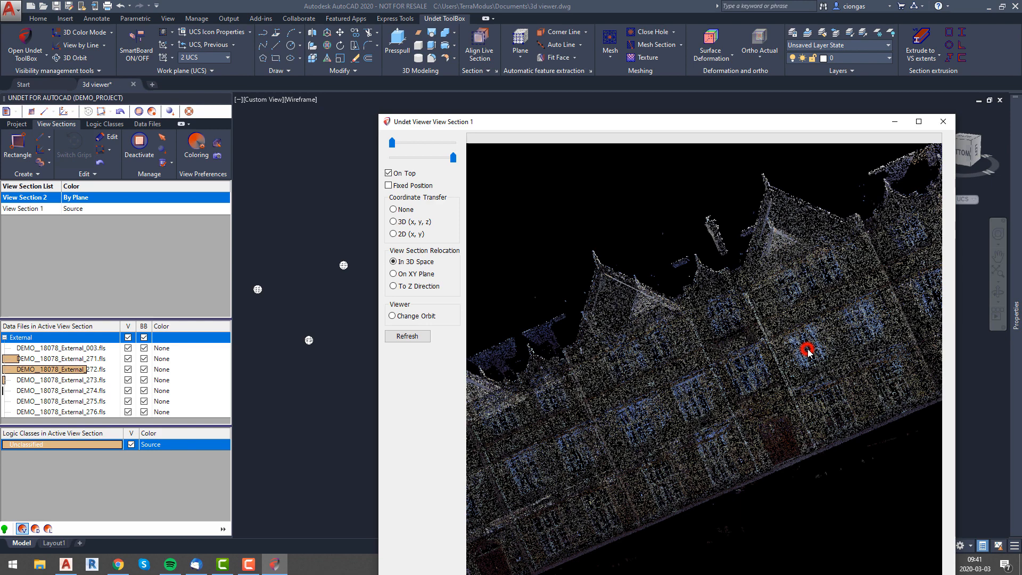
pyautogui.doubleClick(808, 350)
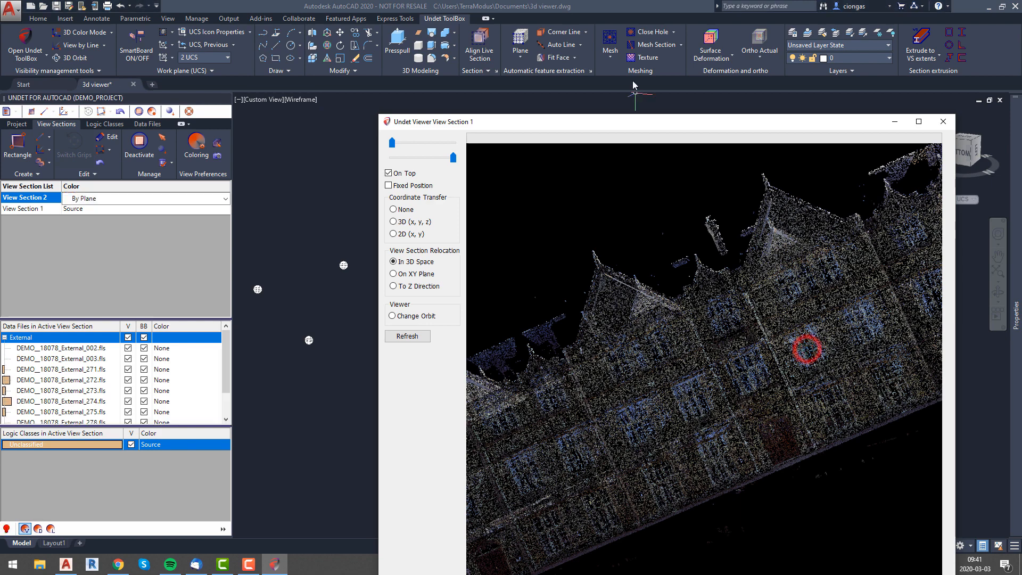
# - Turn off the viewer's On Top option and inspect the relocated view section in the drawing
pyautogui.click(626, 7)
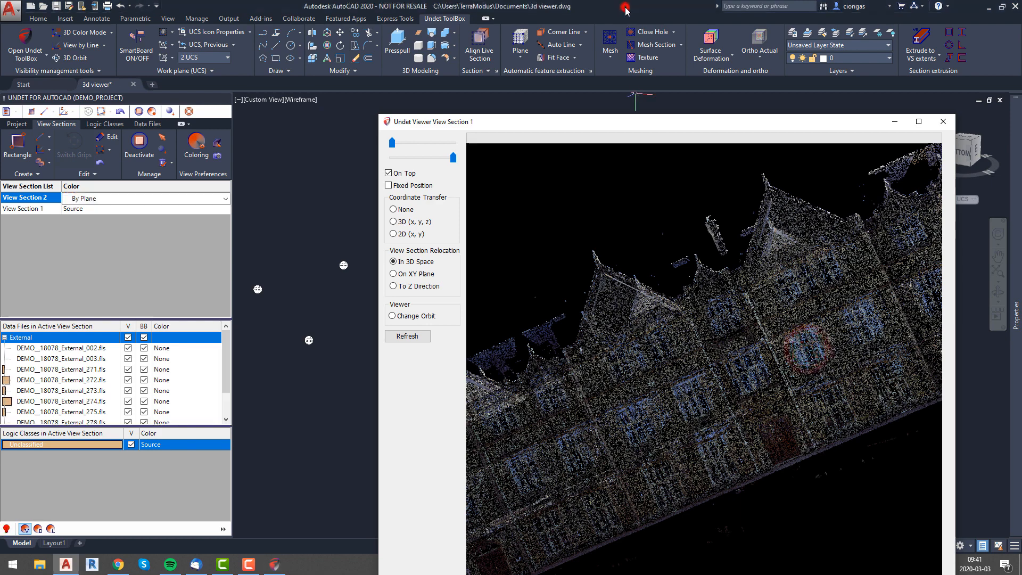
pyautogui.click(399, 173)
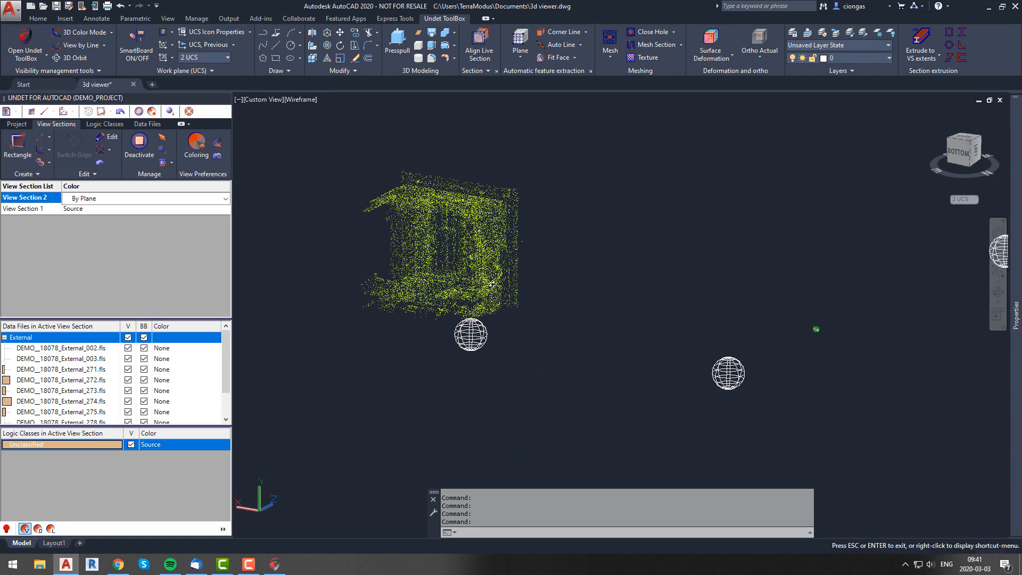
pyautogui.keyDown('shift'); pyautogui.moveTo(492, 284); pyautogui.dragTo(724, 277, button='middle'); pyautogui.keyUp('shift')
pyautogui.keyDown('shift'); pyautogui.moveTo(336, 251); pyautogui.dragTo(602, 266, button='middle'); pyautogui.keyUp('shift')
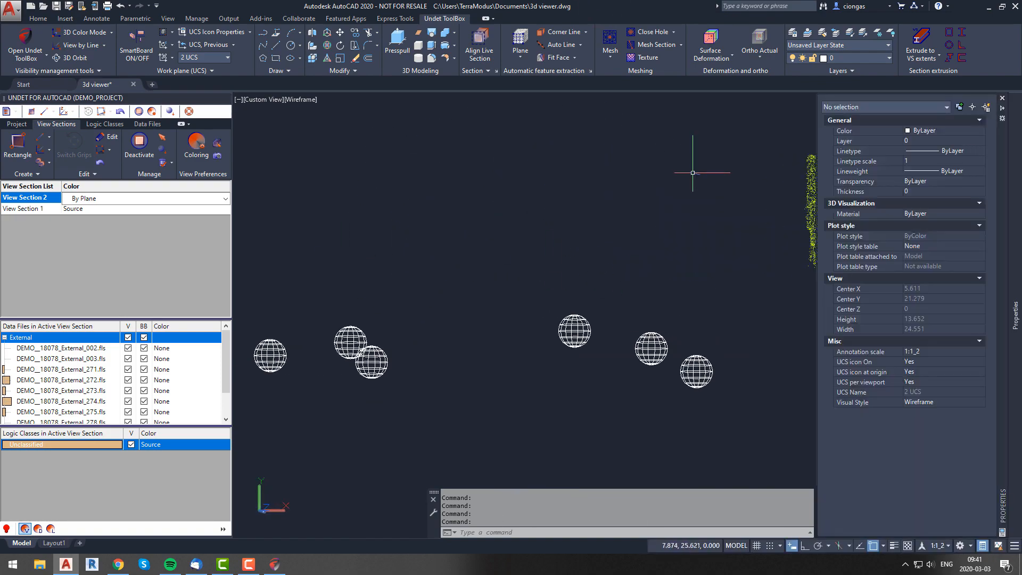
# - In the top view, pick the front face of View Section 2 as the reference for its By Plane coloring
pyautogui.click(965, 148)
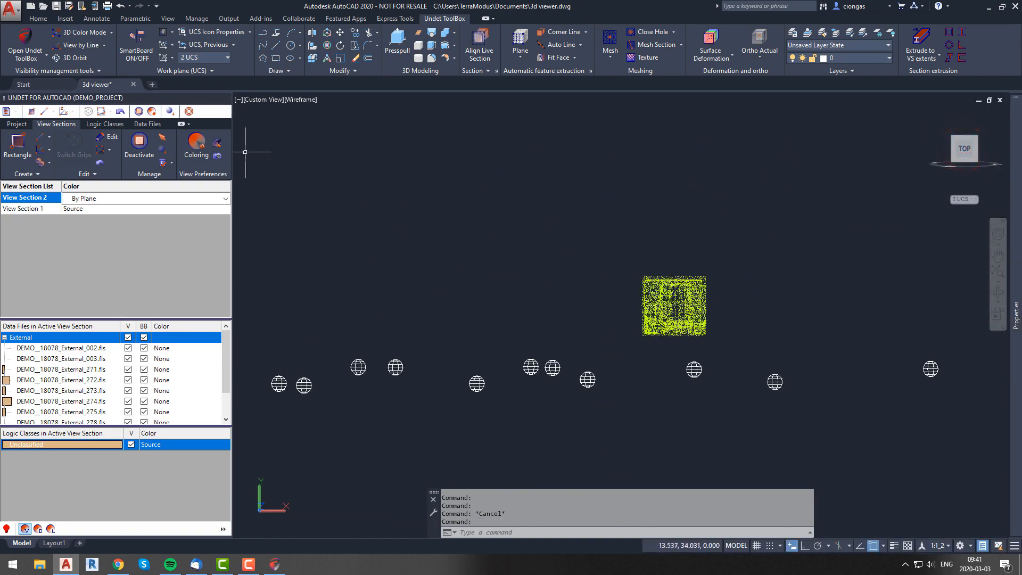
pyautogui.click(670, 305)
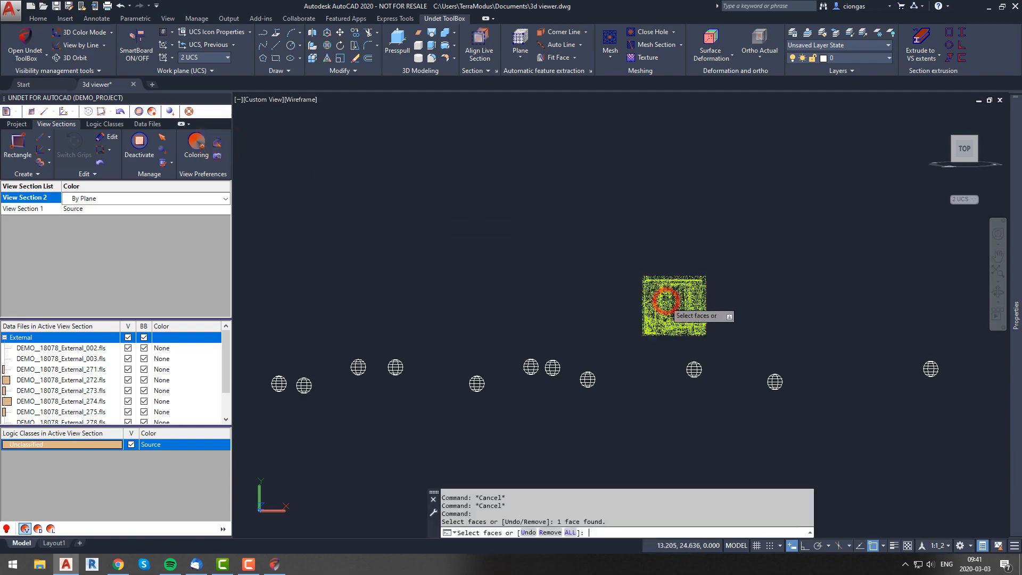
pyautogui.press('Return')
pyautogui.keyDown('shift'); pyautogui.moveTo(670, 304); pyautogui.dragTo(761, 384, button='middle'); pyautogui.keyUp('shift')
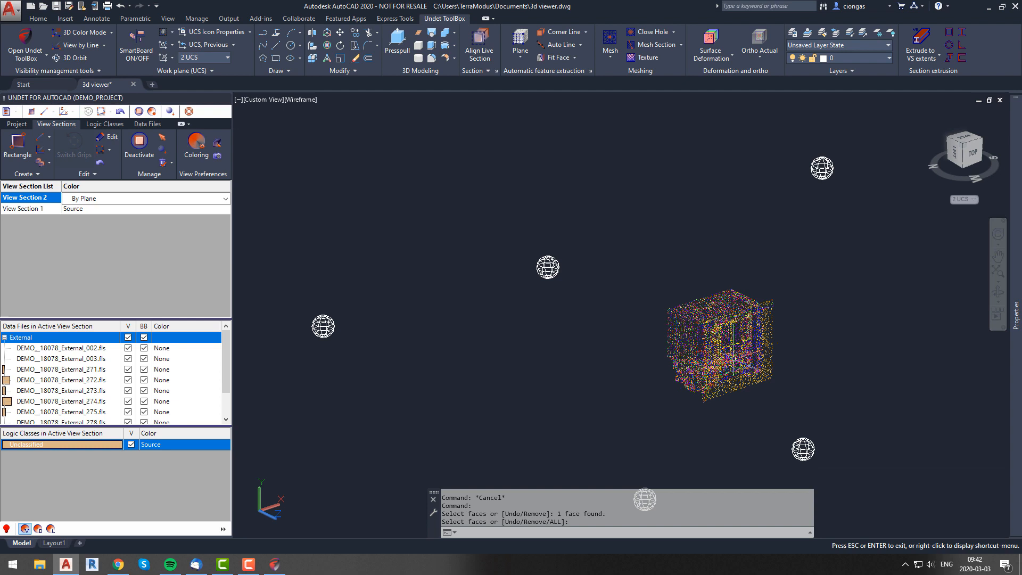
# - Collapse the External group and hide the First floor, Ground floor and Second floor scan data
pyautogui.click(4, 338)
pyautogui.click(128, 349)
pyautogui.click(127, 359)
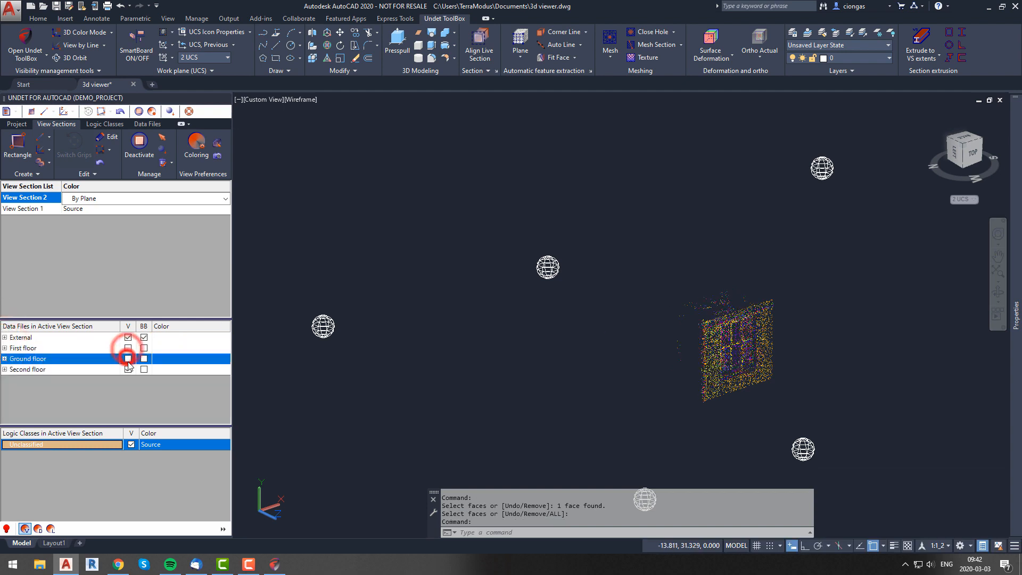
pyautogui.click(128, 369)
# - In the top view, shrink View Section 2 from its lower corner to about 4.03 long and 3.31 wide
pyautogui.click(975, 155)
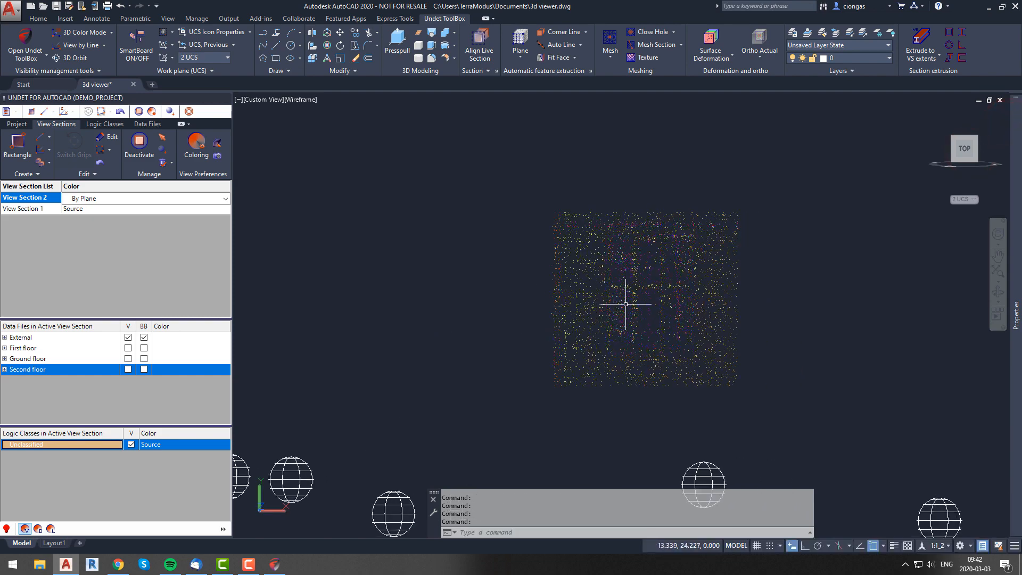
pyautogui.click(626, 304)
pyautogui.click(738, 386)
pyautogui.click(719, 364)
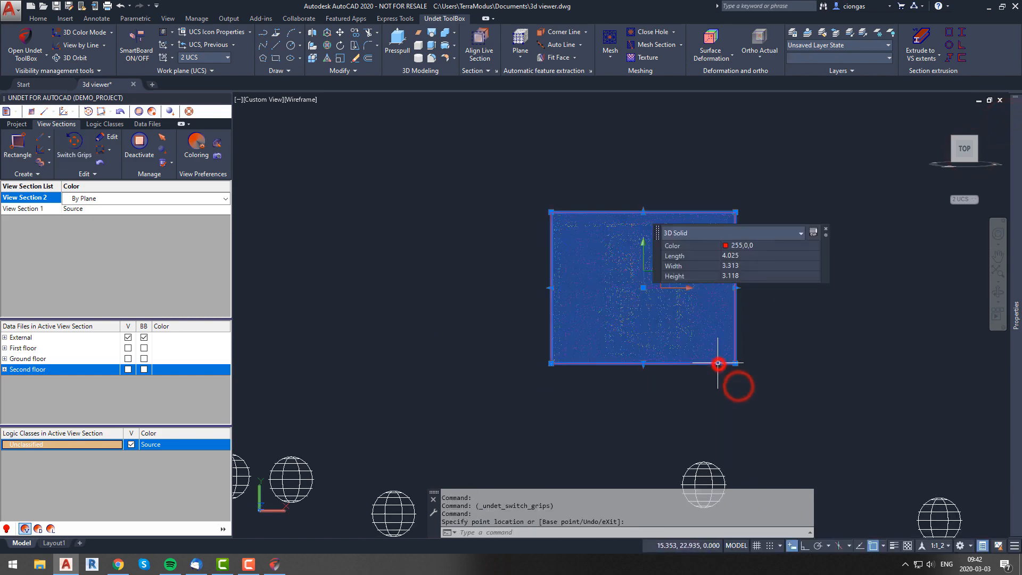
pyautogui.press('Escape')
pyautogui.scroll(3, 678, 304)
pyautogui.scroll(-2, 676, 306)
pyautogui.keyDown('shift'); pyautogui.moveTo(672, 314); pyautogui.dragTo(664, 342, button='middle'); pyautogui.keyUp('shift')
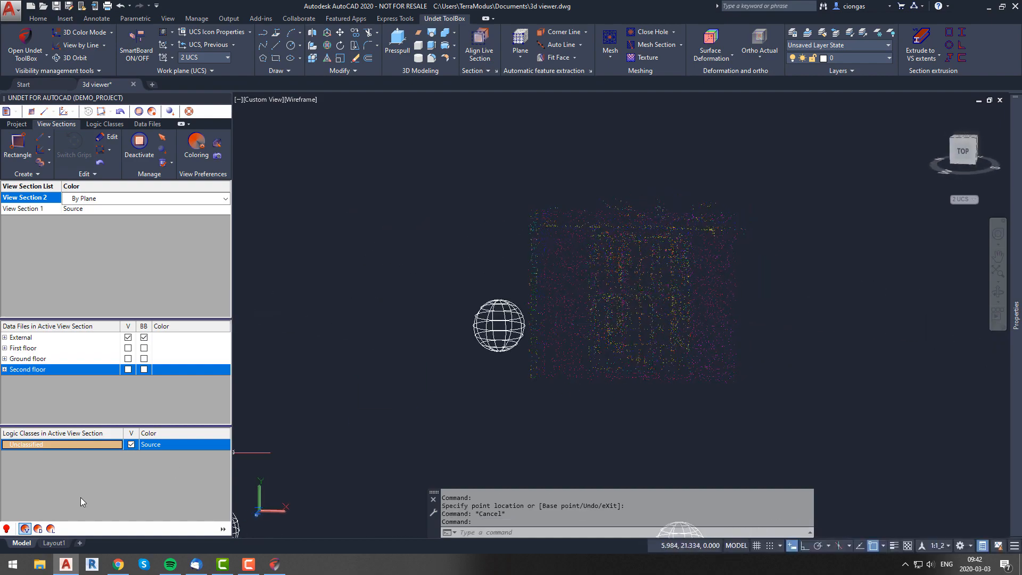
# - Turn on the full point display for View Section 2, continuing without saving
pyautogui.click(25, 528)
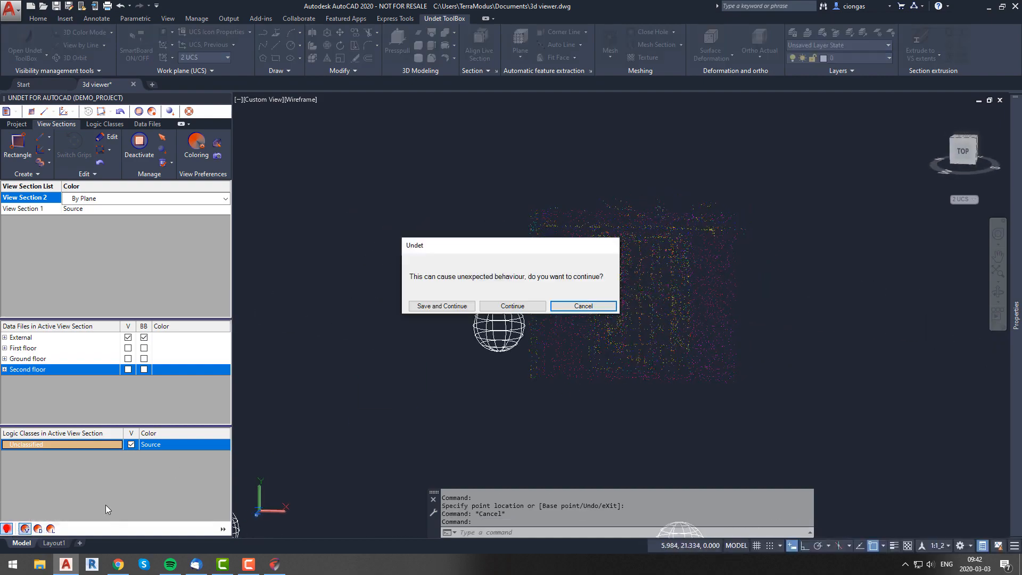
pyautogui.click(520, 309)
pyautogui.scroll(5, 682, 305)
# - Edit View Section 2 in the back view to cut its depth by about 2.035, and restore the plan view
pyautogui.click(958, 149)
pyautogui.keyDown('shift'); pyautogui.moveTo(613, 306); pyautogui.dragTo(844, 330, button='middle'); pyautogui.keyUp('shift')
pyautogui.click(968, 139)
pyautogui.scroll(10, 572, 282)
pyautogui.click(108, 137)
pyautogui.click(513, 247)
pyautogui.scroll(2, 510, 204)
pyautogui.moveTo(477, 122); pyautogui.dragTo(508, 247, button='middle')
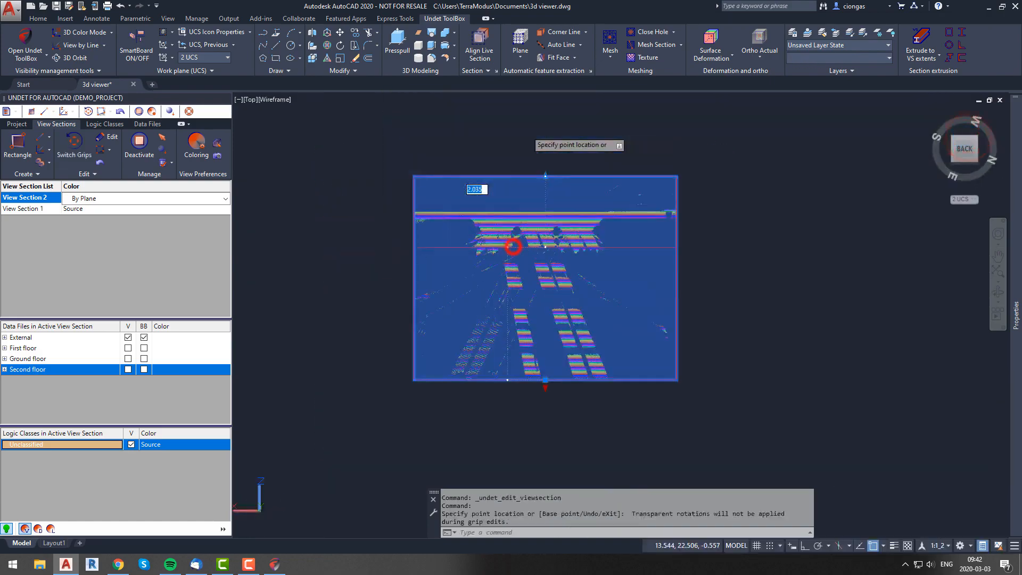
pyautogui.press('Escape')
pyautogui.write('PLAN')
pyautogui.press('Return')
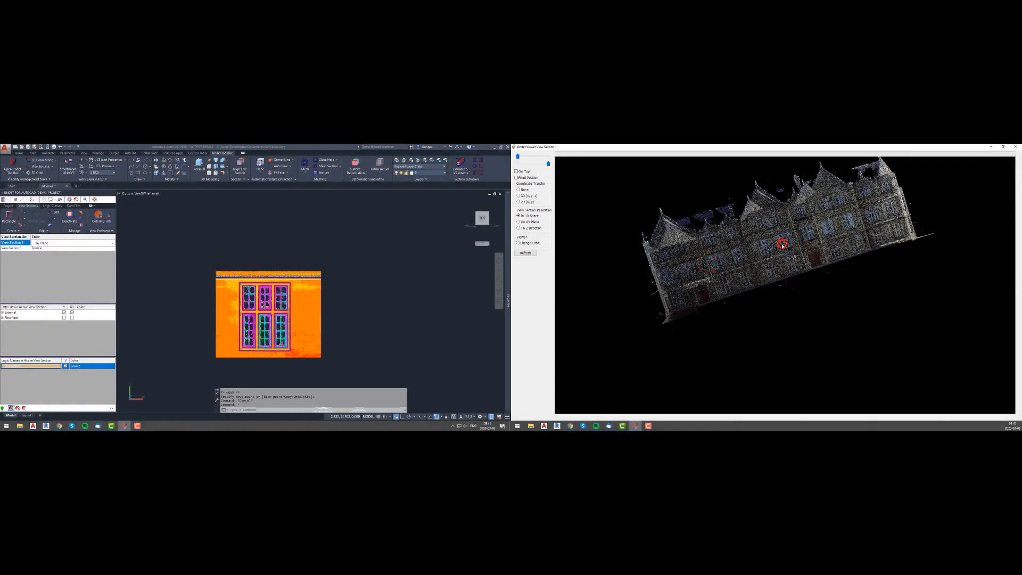
# - Relocate View Section 2 from the 3D Viewer to other windows along the facade
pyautogui.doubleClick(782, 244)
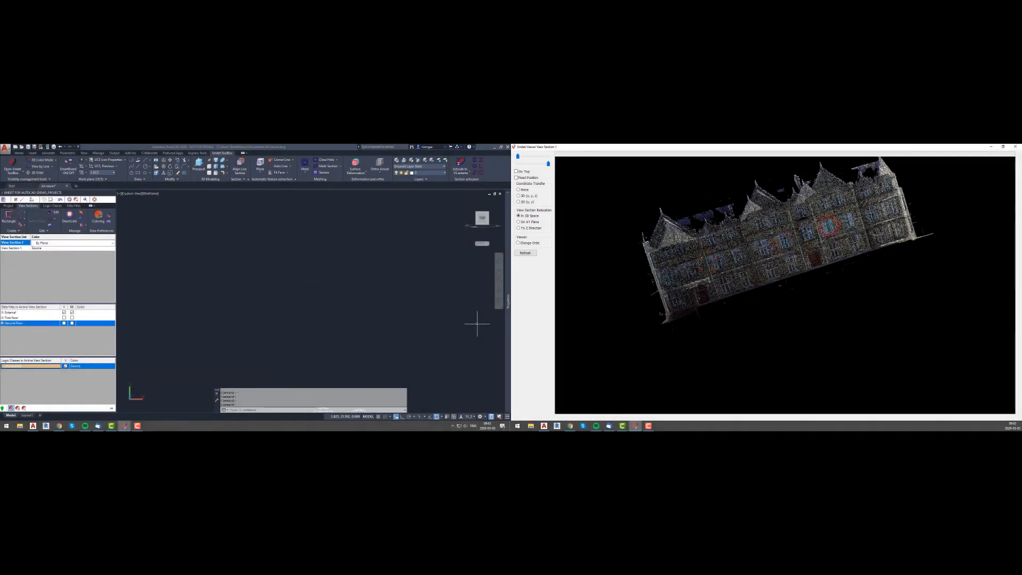
pyautogui.moveTo(352, 337); pyautogui.dragTo(292, 329, button='middle')
pyautogui.press('Escape')
pyautogui.doubleClick(850, 221)
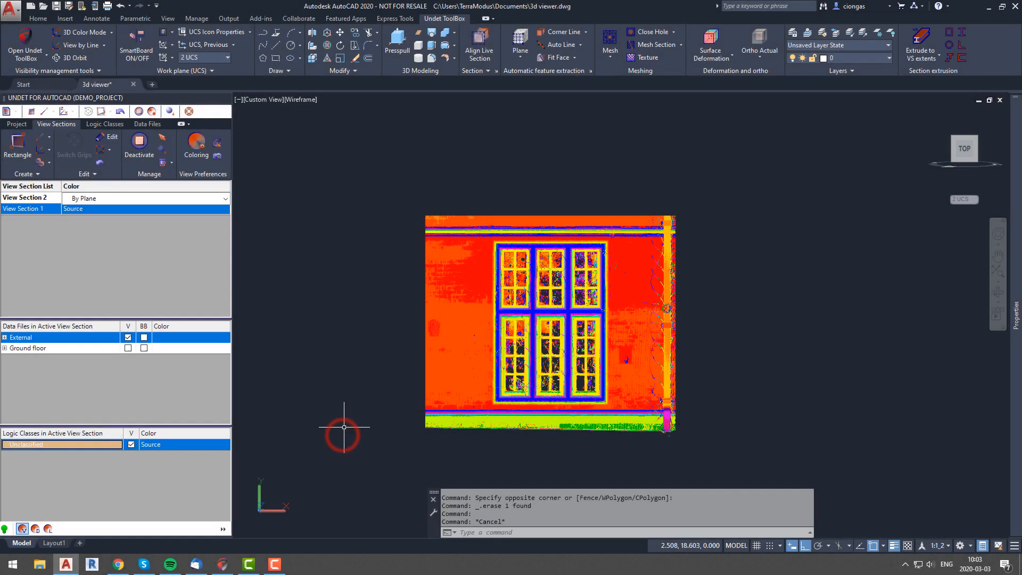
# - Draw a polyline along the upper edge of the window frame, using the viewer's 2D (x, y) coordinate transfer and ending at the frame's corner
pyautogui.write('pl')
pyautogui.press('Return')
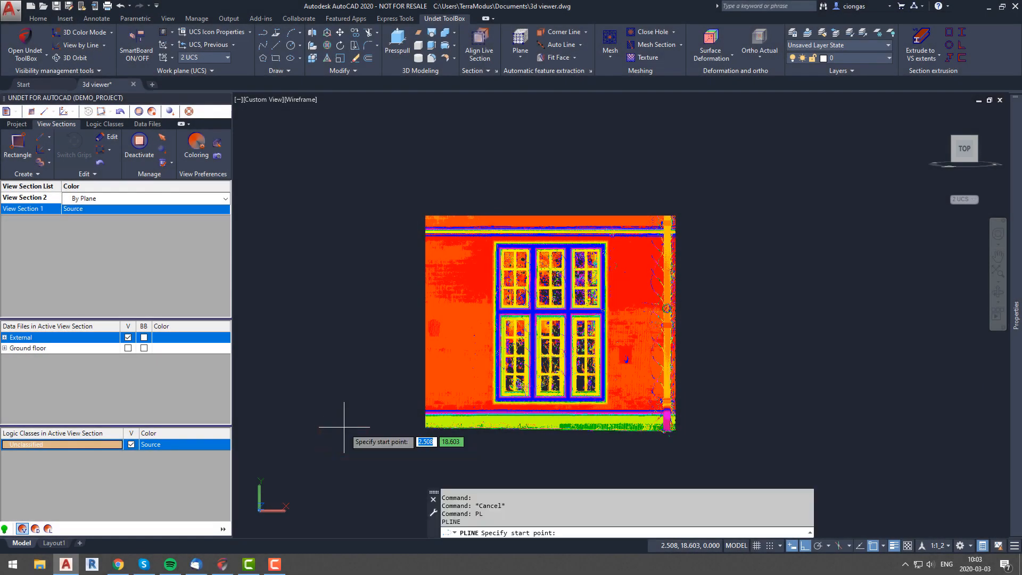
pyautogui.click(231, 567)
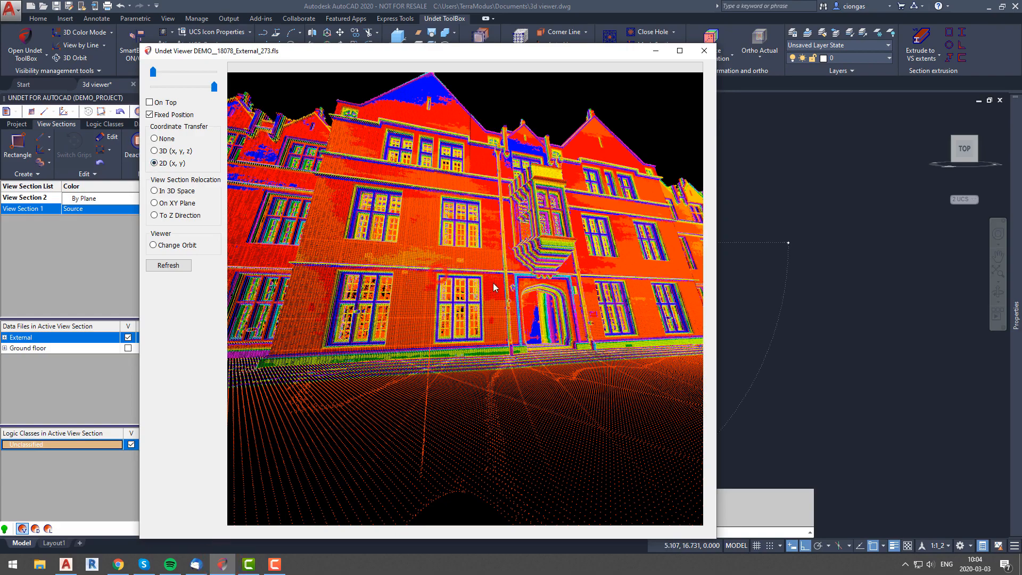
pyautogui.click(760, 310)
pyautogui.scroll(5, 607, 245)
pyautogui.scroll(5, 637, 244)
pyautogui.click(620, 217)
pyautogui.press('Escape')
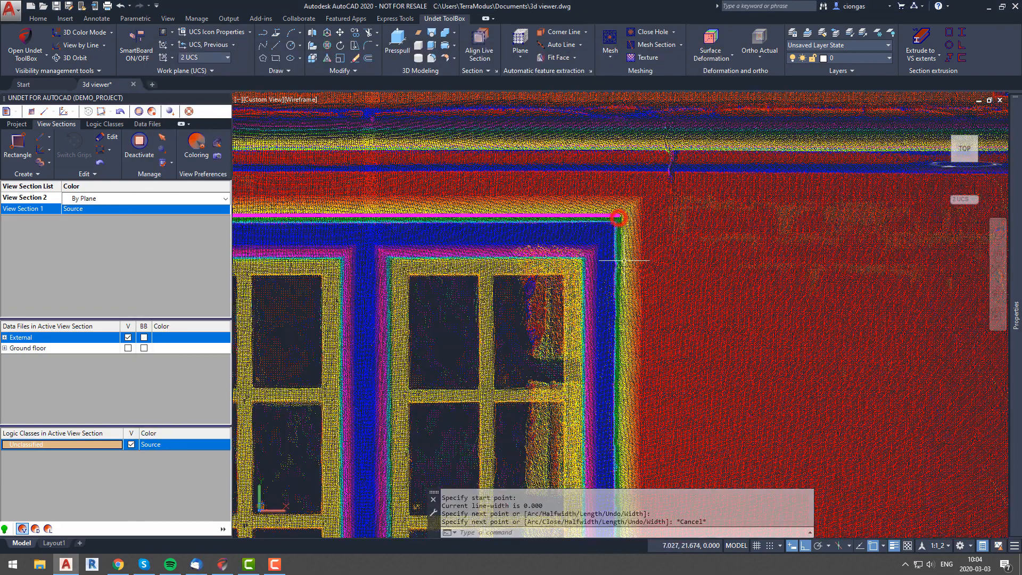
# - Orbit around the polyline on the window frame's upper edge to check that it lies flat, and restore the TOP view
pyautogui.click(591, 217)
pyautogui.click(578, 209)
pyautogui.scroll(-3, 574, 300)
pyautogui.keyDown('shift'); pyautogui.moveTo(572, 301); pyautogui.dragTo(472, 291, button='middle'); pyautogui.keyUp('shift')
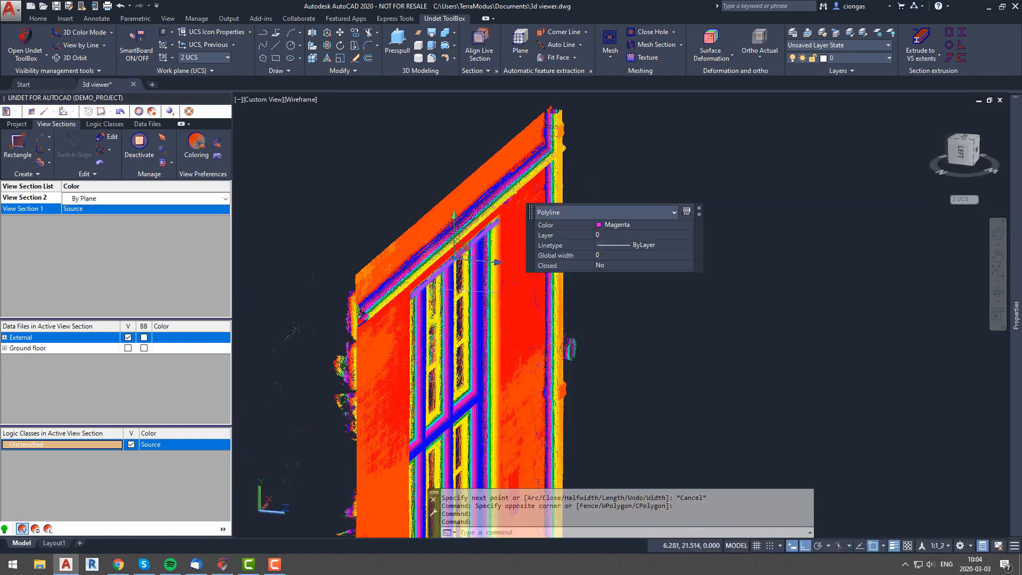
pyautogui.keyDown('shift'); pyautogui.moveTo(343, 272); pyautogui.dragTo(404, 281, button='middle'); pyautogui.keyUp('shift')
pyautogui.keyDown('shift'); pyautogui.moveTo(515, 304); pyautogui.dragTo(554, 307, button='middle'); pyautogui.keyUp('shift')
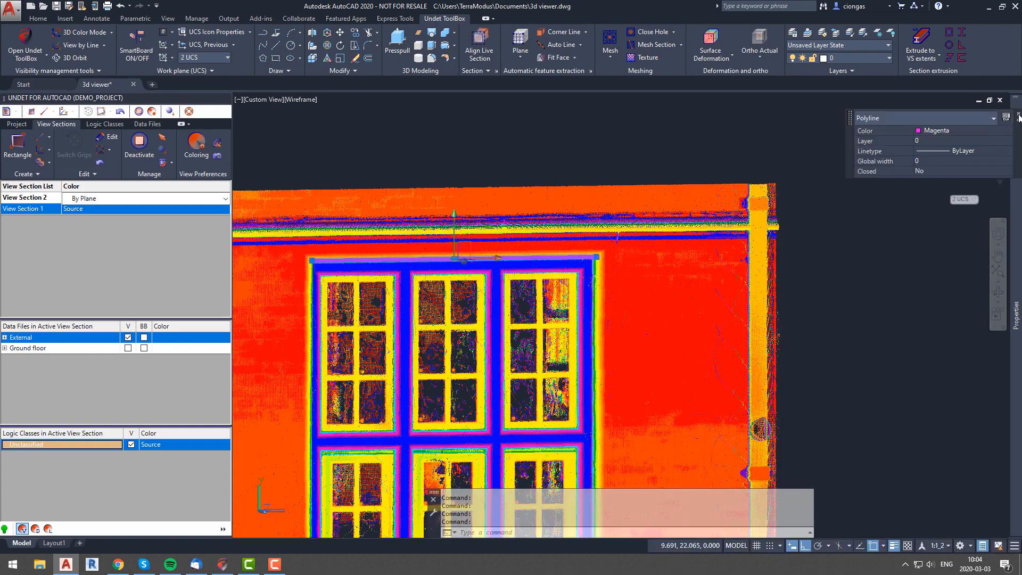
pyautogui.press('Escape')
pyautogui.press('Escape')
pyautogui.press('Escape')
pyautogui.click(965, 149)
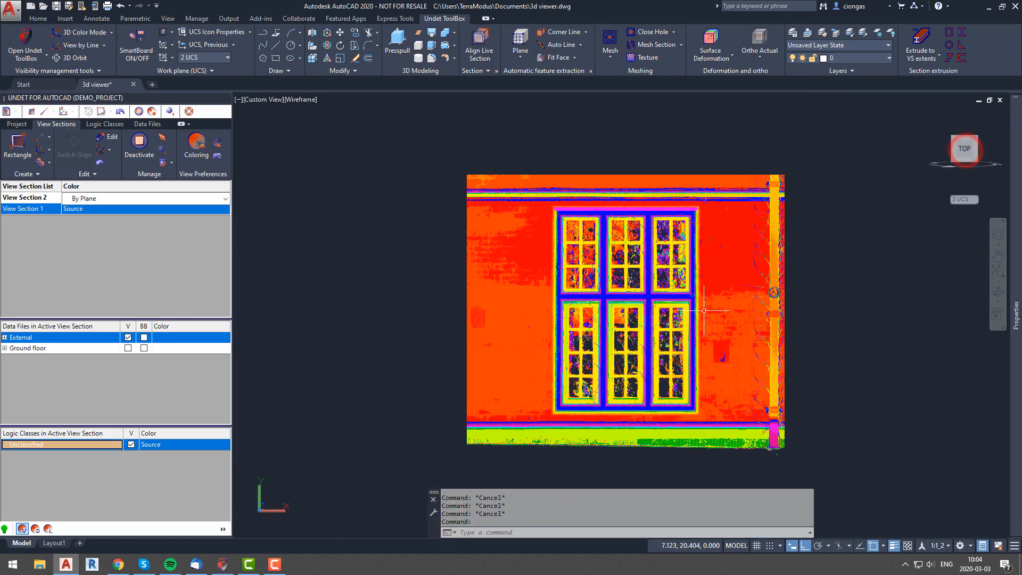
# - Draw a polyline along the window frame's lower edge using the viewer's 2D (x, y) coordinate transfer
pyautogui.write('PL')
pyautogui.press('Return')
pyautogui.scroll(5, 708, 429)
pyautogui.click(672, 393)
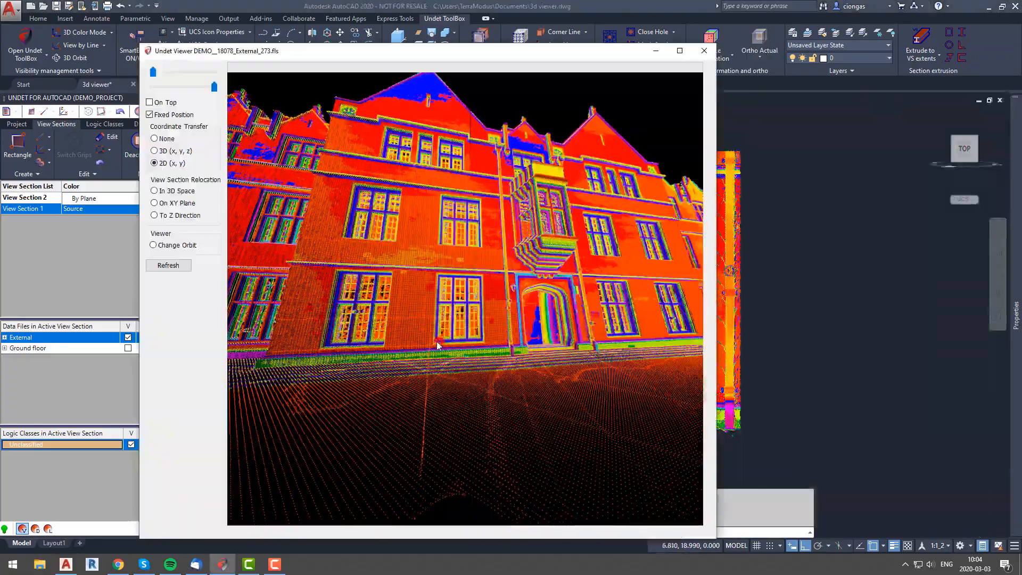
pyautogui.scroll(5, 409, 383)
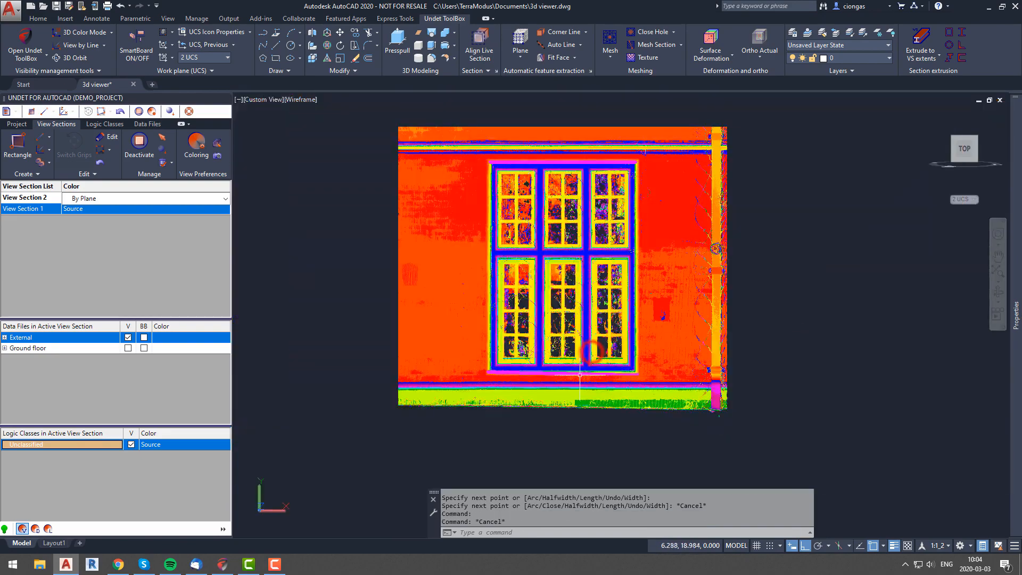
# - Erase the two polylines along the window frame's upper and lower edges
pyautogui.click(585, 374)
pyautogui.click(593, 161)
pyautogui.press('Delete')
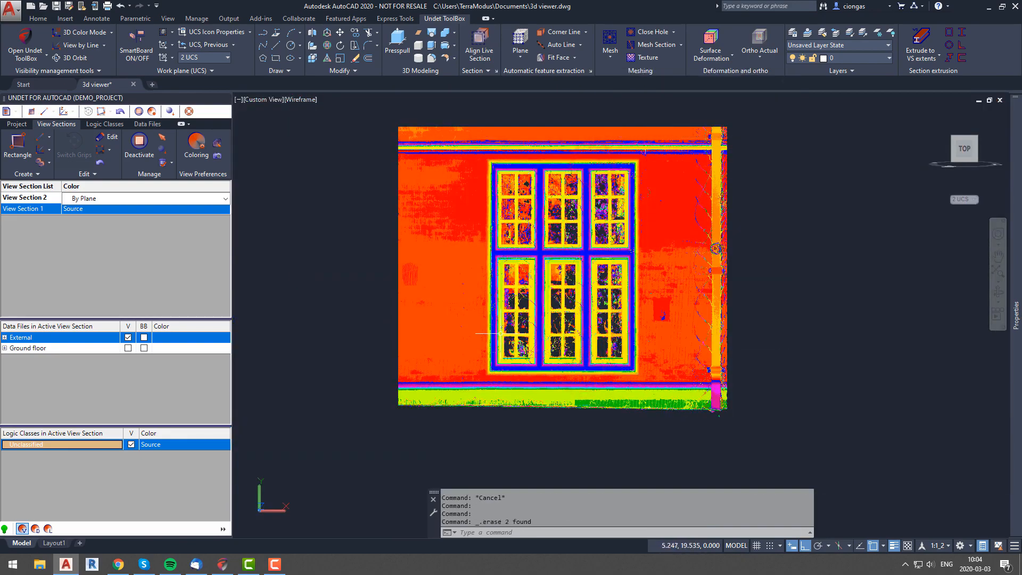
# - Draw a vertical polyline along the left edge of the window frame by picking its corners in the 3D Viewer
pyautogui.write('pl')
pyautogui.press('Return')
pyautogui.hotkey('alt', 'Tab')
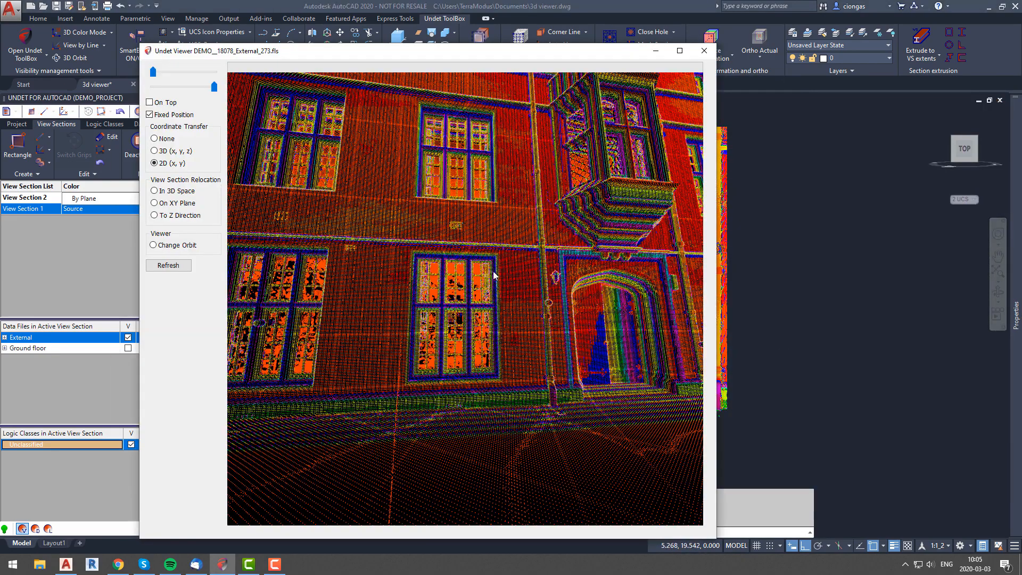
pyautogui.scroll(4, 510, 267)
pyautogui.scroll(1, 519, 264)
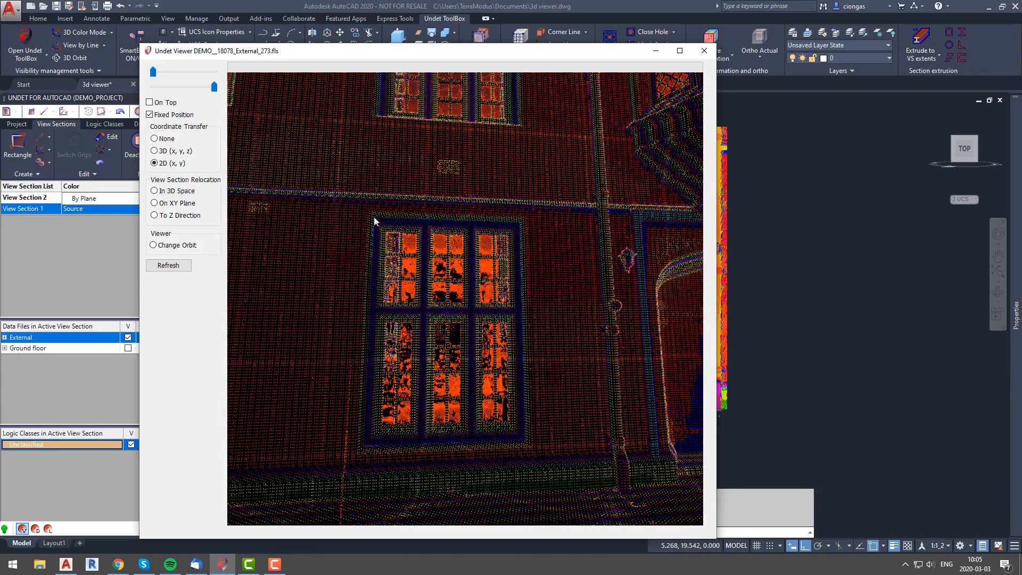
pyautogui.click(357, 454)
pyautogui.click(785, 347)
pyautogui.press('Escape')
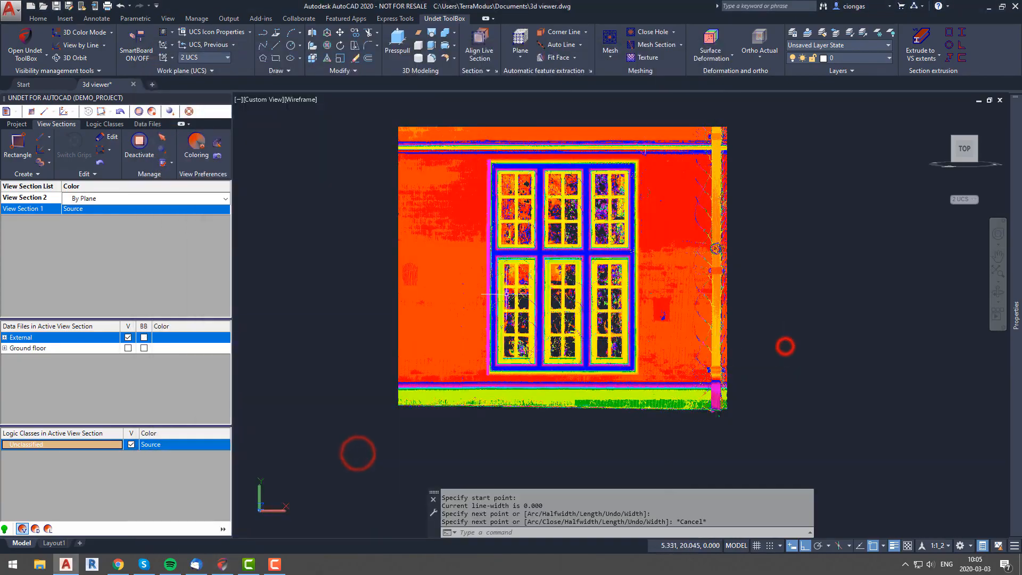
pyautogui.click(489, 278)
pyautogui.press('Escape')
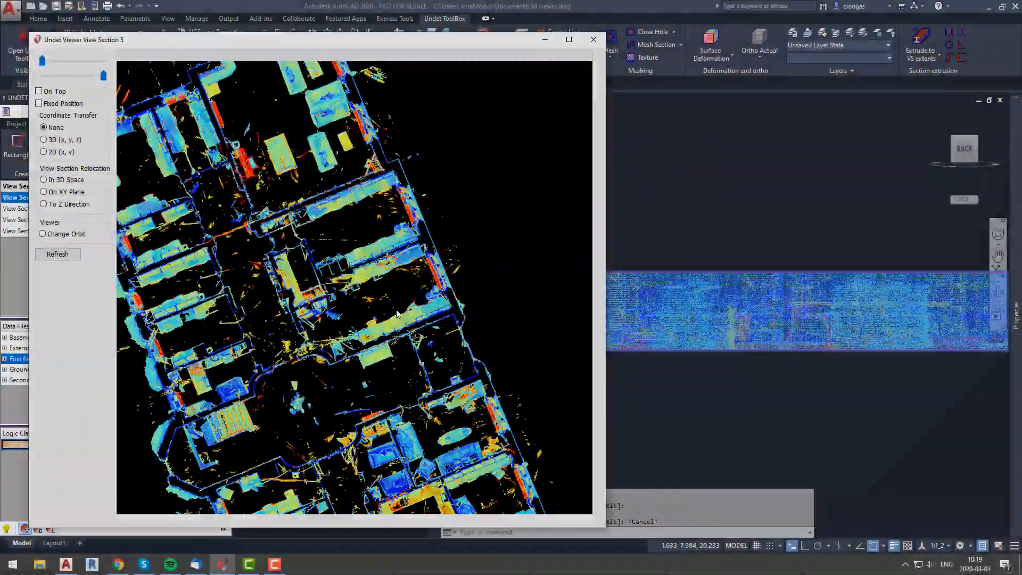
# - Stretch the lower face of View Section 3 downward in the back view to a height of about 1.592
pyautogui.scroll(3, 363, 284)
pyautogui.click(678, 229)
pyautogui.click(601, 352)
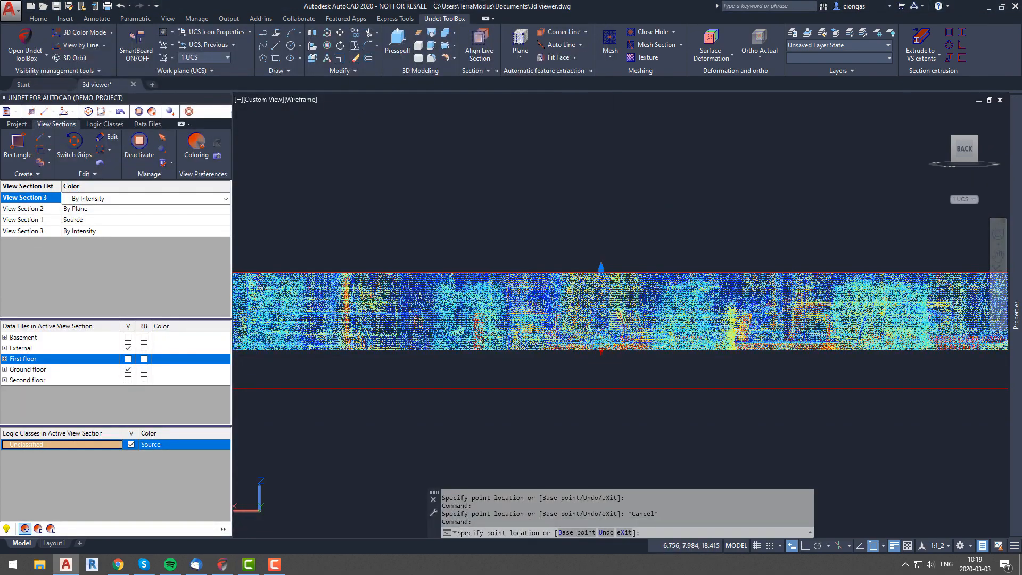
pyautogui.click(393, 387)
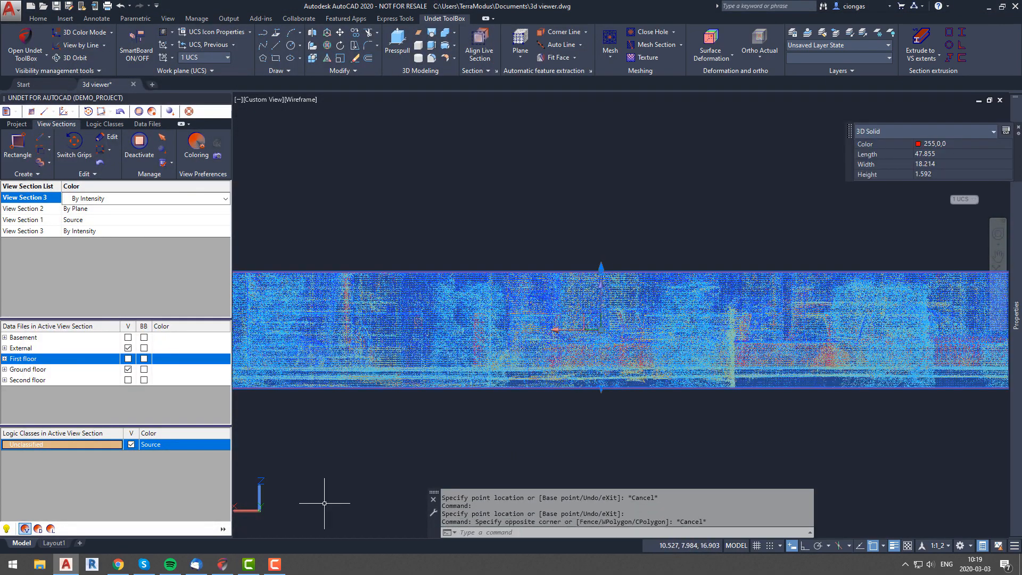
# - Refresh the 3D Viewer for View Section 3 and examine the thicker floor plan slice, including the stair area and corridors
pyautogui.click(223, 565)
pyautogui.moveTo(103, 76)
pyautogui.mouseDown()
pyautogui.moveTo(66, 77)
pyautogui.moveTo(104, 76)
pyautogui.mouseUp()
pyautogui.moveTo(42, 61); pyautogui.dragTo(49, 61)
pyautogui.moveTo(49, 62); pyautogui.dragTo(42, 61)
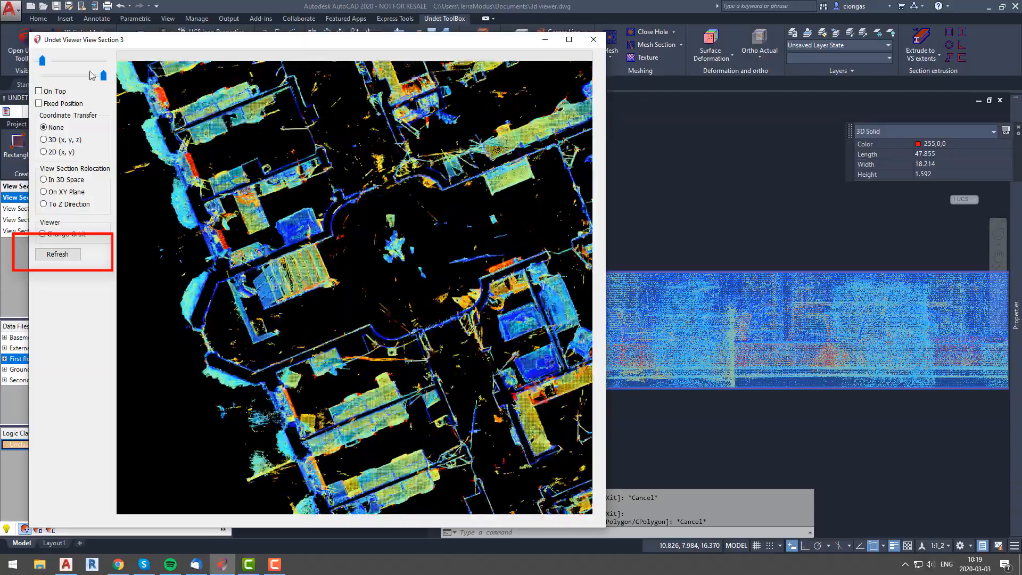
pyautogui.click(69, 261)
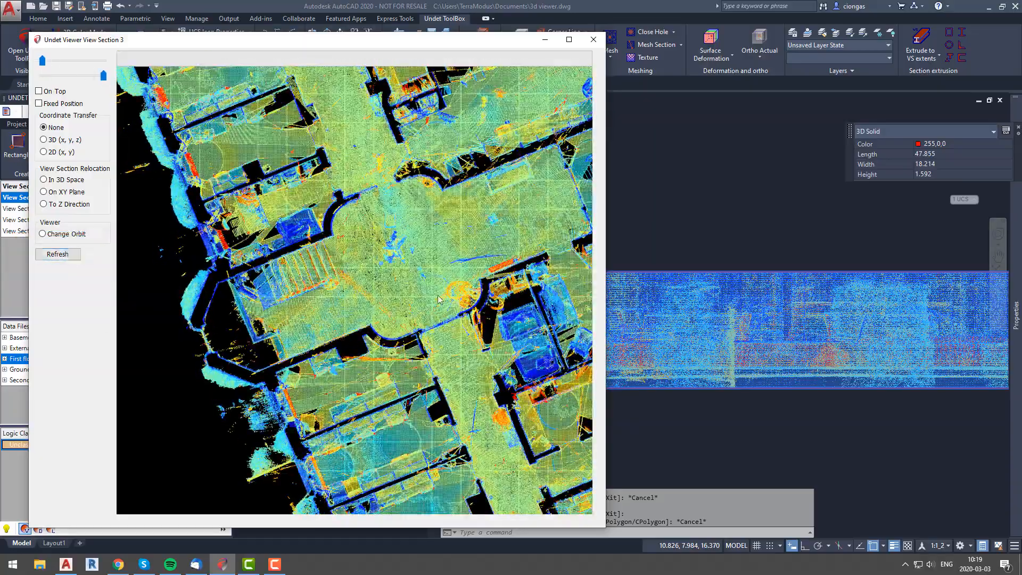
pyautogui.scroll(5, 390, 295)
pyautogui.scroll(-5, 391, 296)
pyautogui.moveTo(390, 176); pyautogui.dragTo(468, 341, button='middle')
pyautogui.moveTo(346, 107); pyautogui.dragTo(332, 223, button='middle')
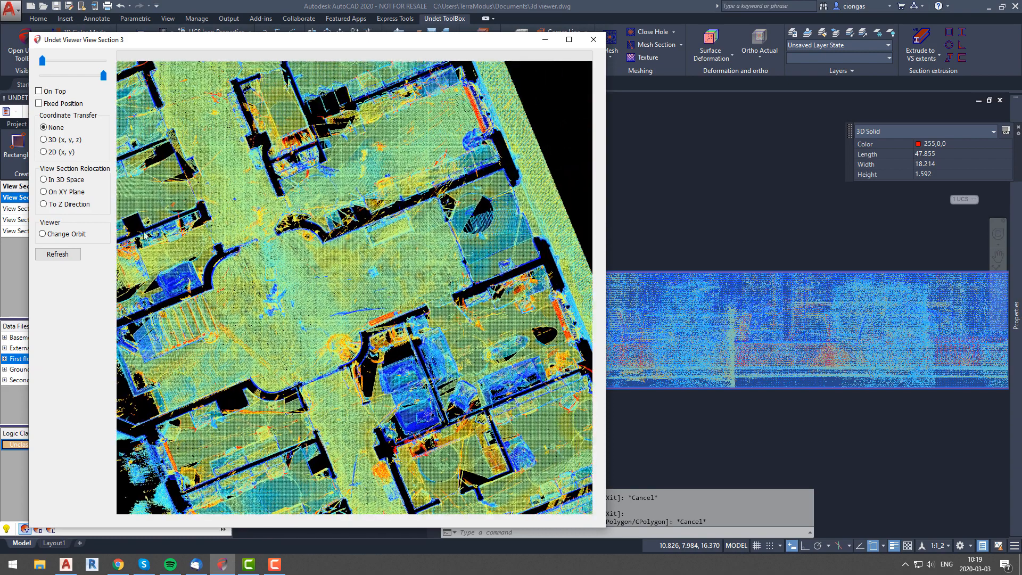
# - Raise the lower face of View Section 3 to make a thin slice about 0.077 high
pyautogui.click(545, 40)
pyautogui.click(598, 391)
pyautogui.scroll(6, 598, 284)
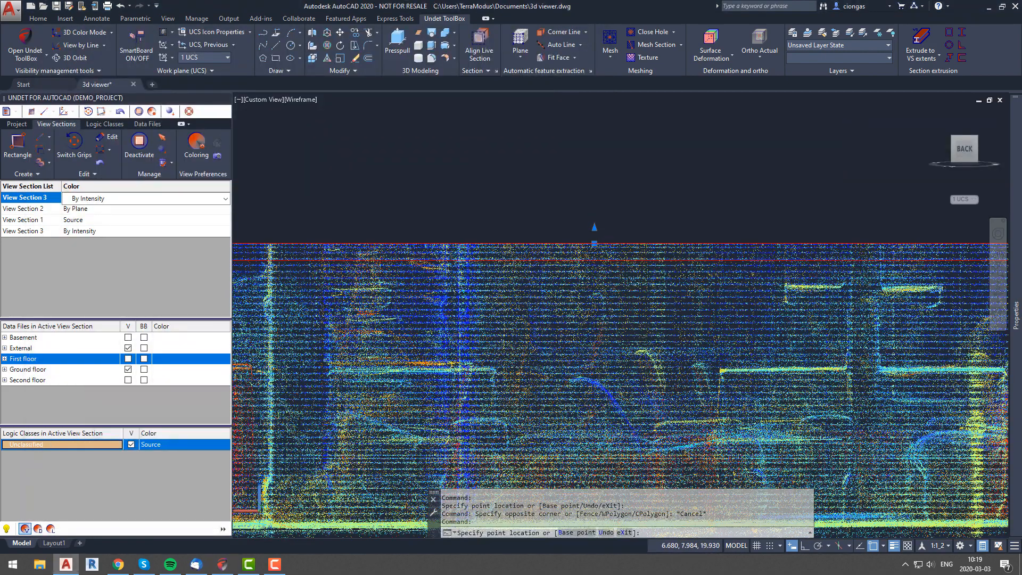
pyautogui.click(597, 261)
# - Refresh the 3D Viewer for the thin slice of View Section 3, examine its wall outlines, and close the viewer
pyautogui.click(222, 566)
pyautogui.click(70, 254)
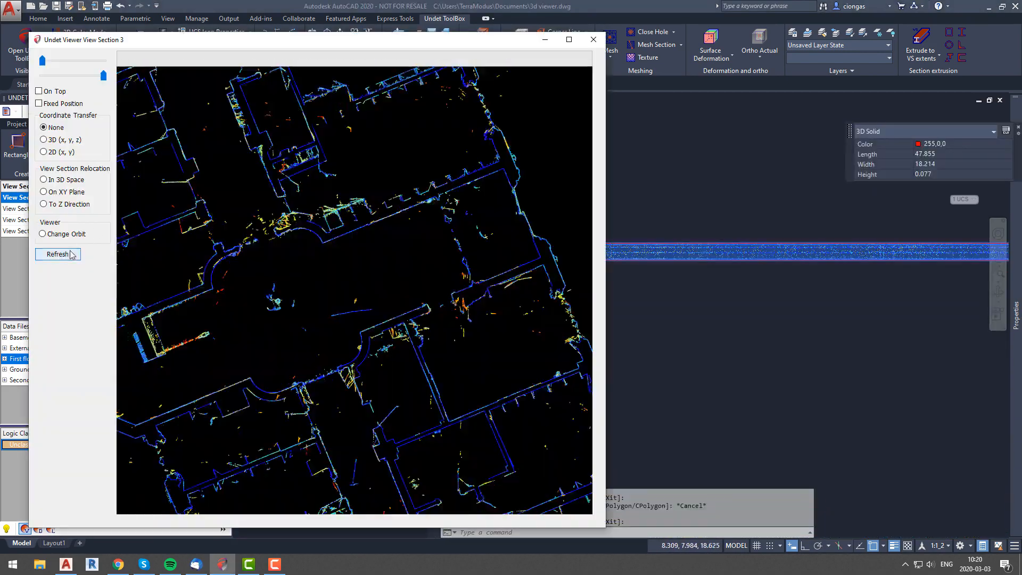
pyautogui.scroll(-3, 348, 281)
pyautogui.moveTo(348, 282); pyautogui.dragTo(500, 106, button='middle')
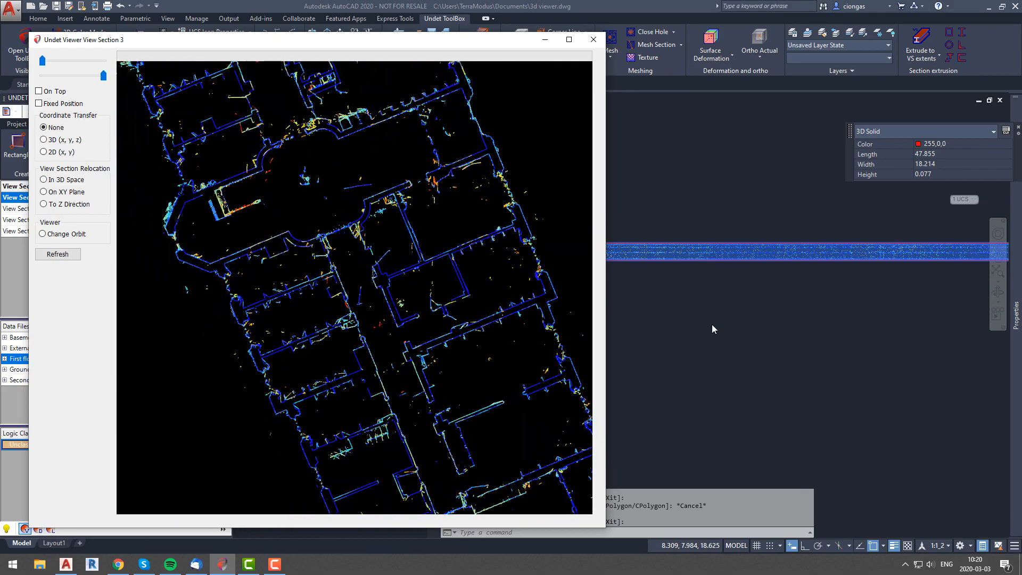
pyautogui.click(593, 39)
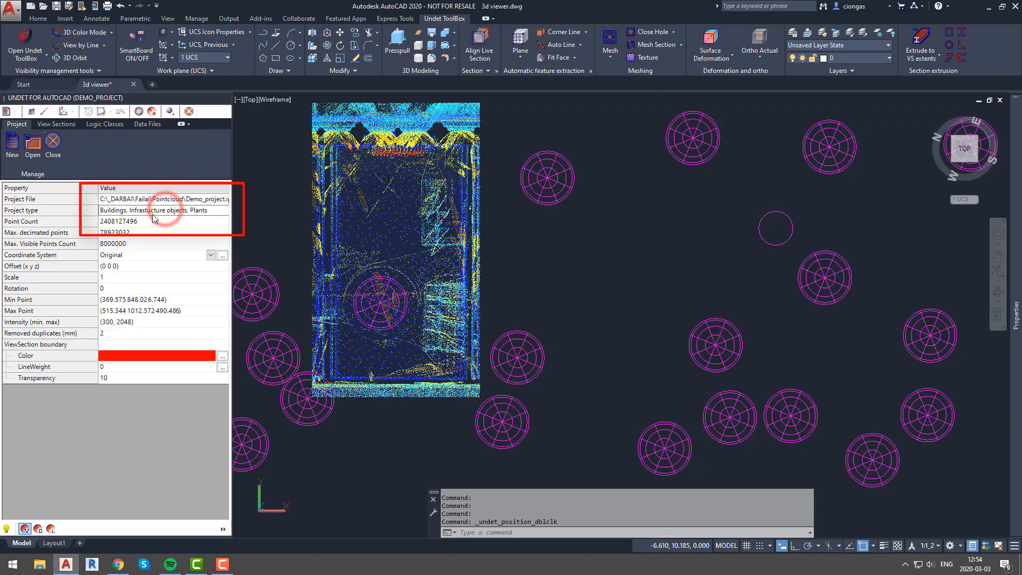
# - Open scan position Ground_017 of the Buildings project in a maximized 3D Viewer and look around the room
pyautogui.doubleClick(383, 313)
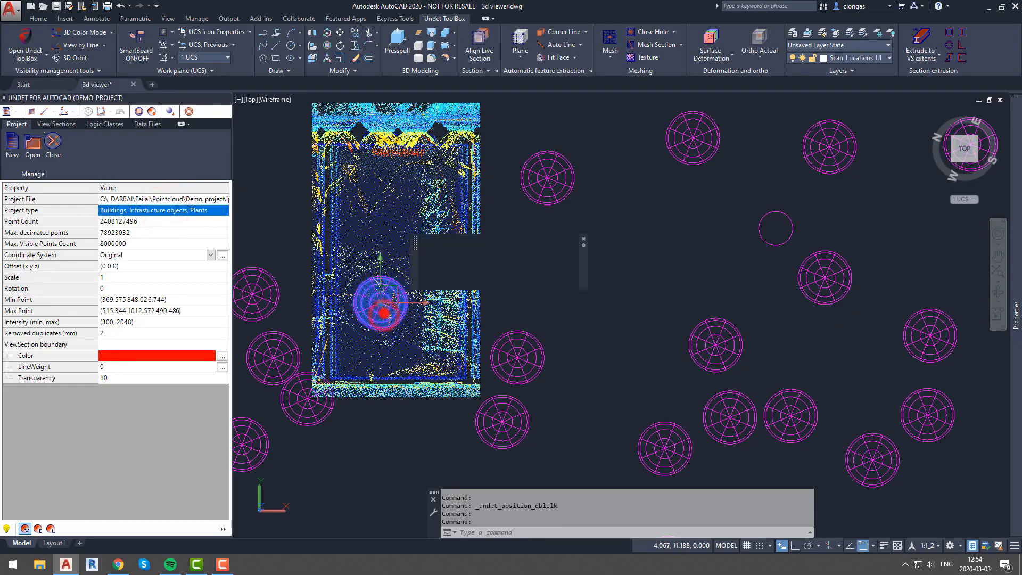
pyautogui.click(763, 35)
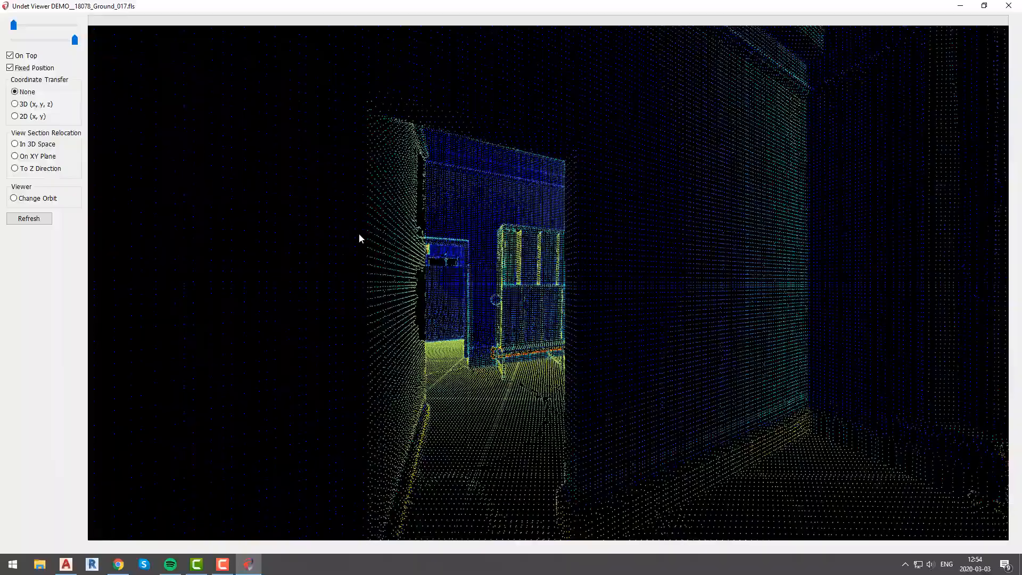
pyautogui.moveTo(189, 299); pyautogui.dragTo(611, 299)
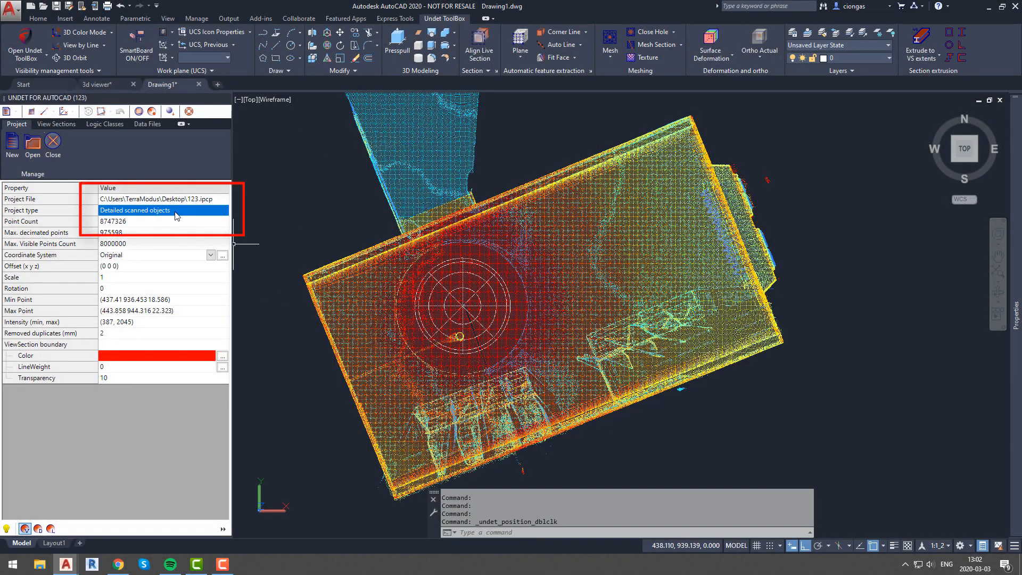
# - Open scan position Ground_017 of the Detailed scanned objects project in a maximized 3D Viewer and examine its point density
pyautogui.click(435, 280)
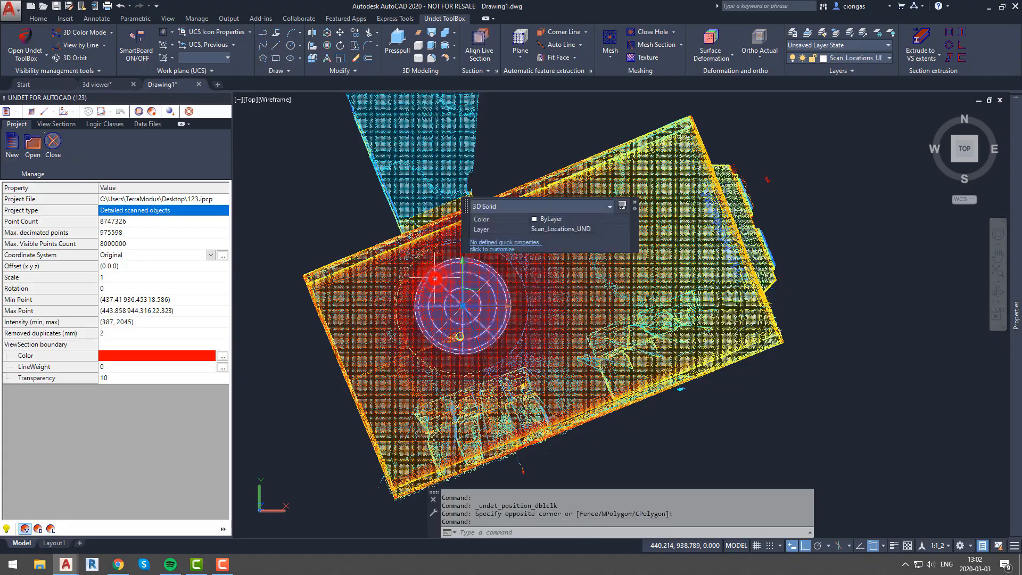
pyautogui.doubleClick(436, 280)
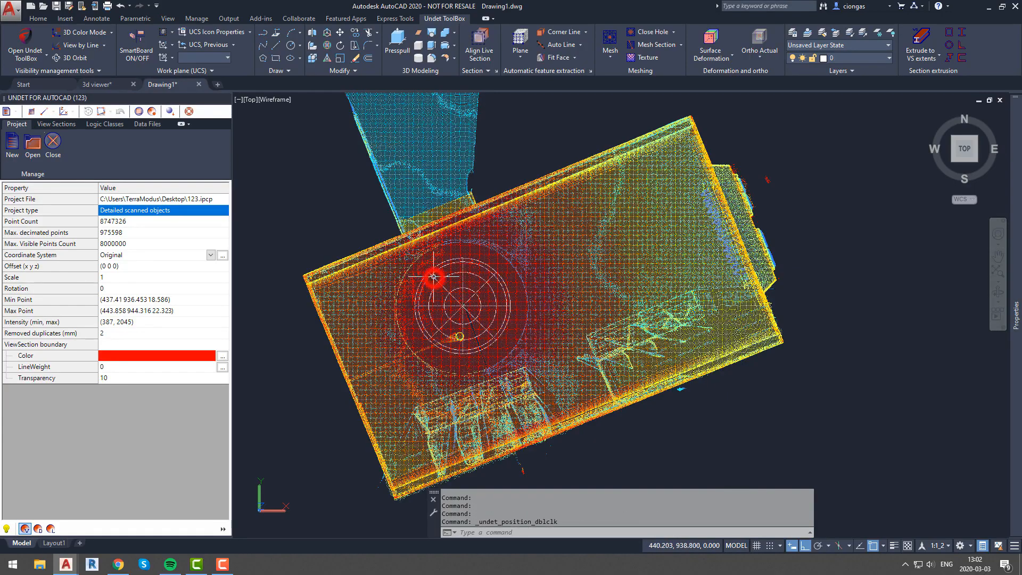
pyautogui.doubleClick(769, 39)
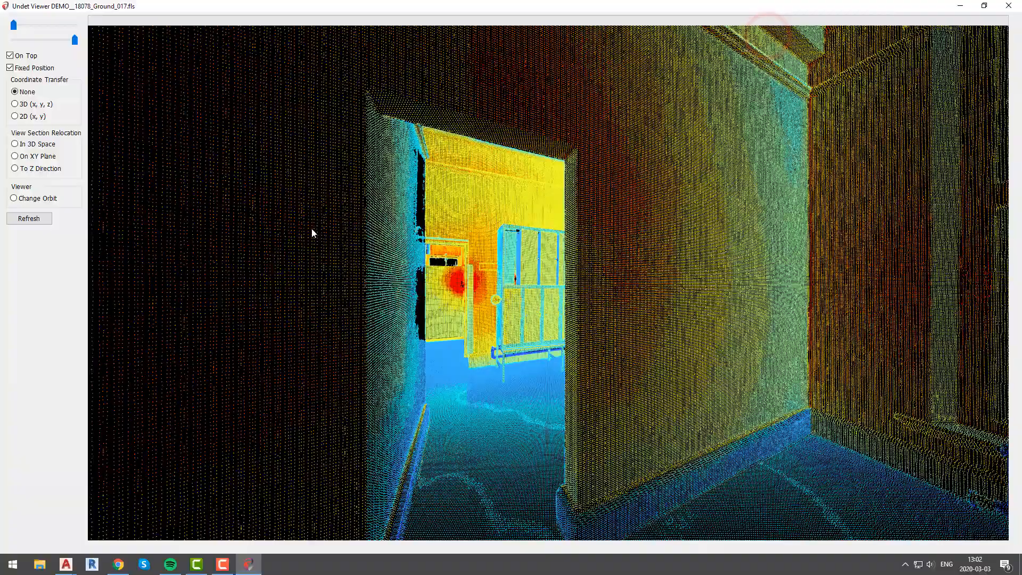
pyautogui.moveTo(885, 310); pyautogui.dragTo(722, 296)
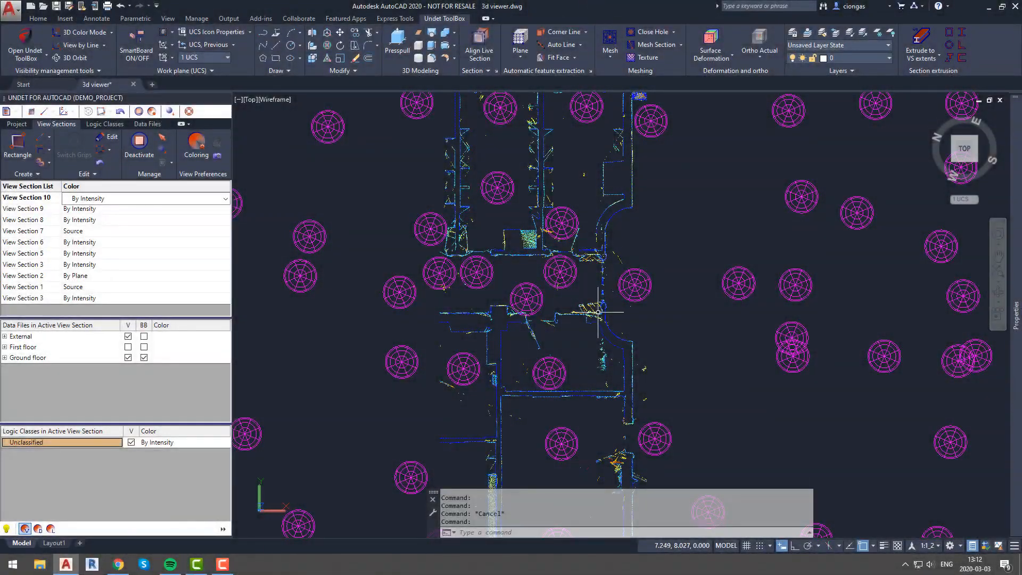
# - Draw a rectangle around the doorway points beside the curved wall in View Section 10 and erase it
pyautogui.scroll(5, 599, 314)
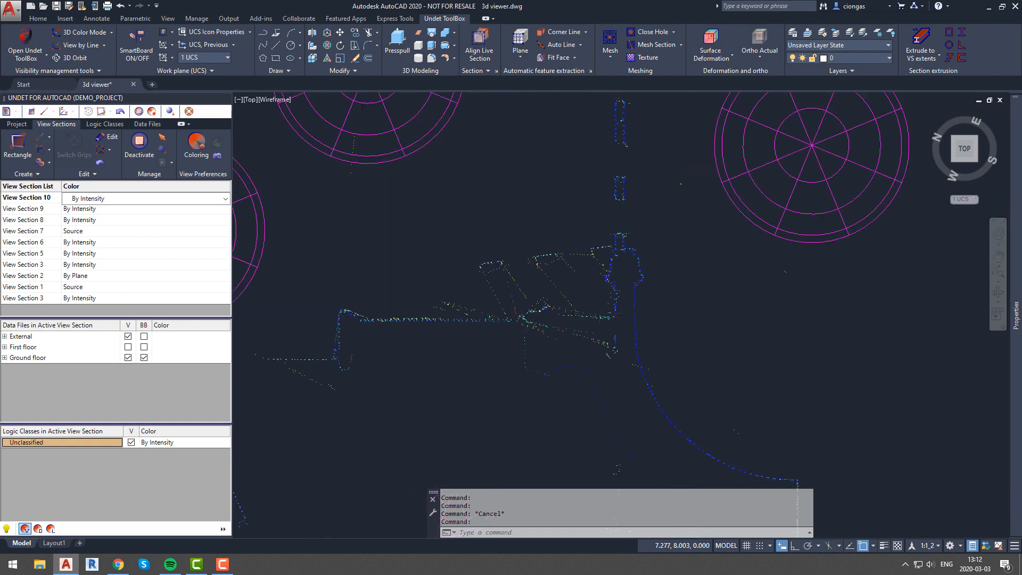
pyautogui.press('Return')
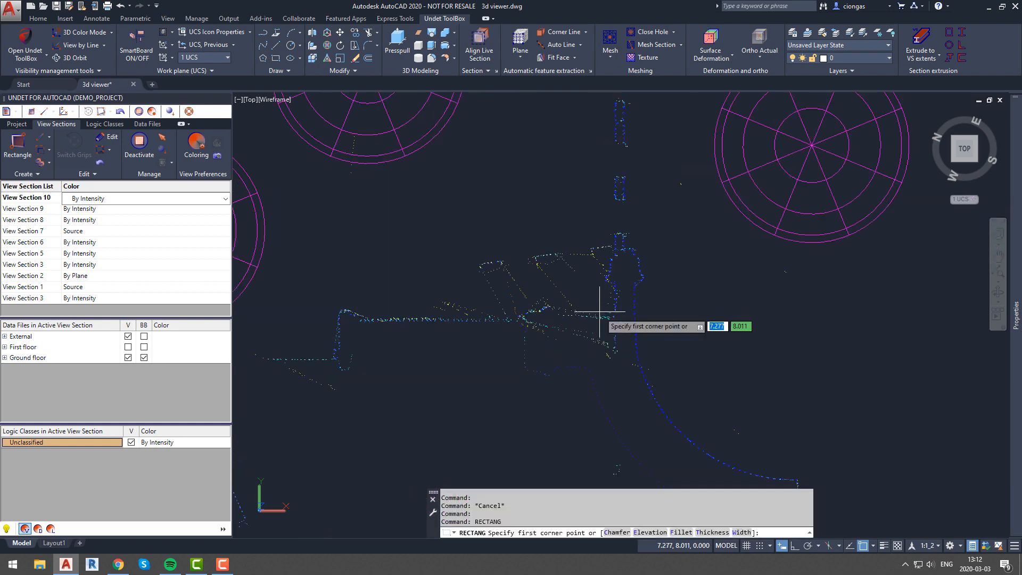
pyautogui.click(477, 203)
pyautogui.click(689, 378)
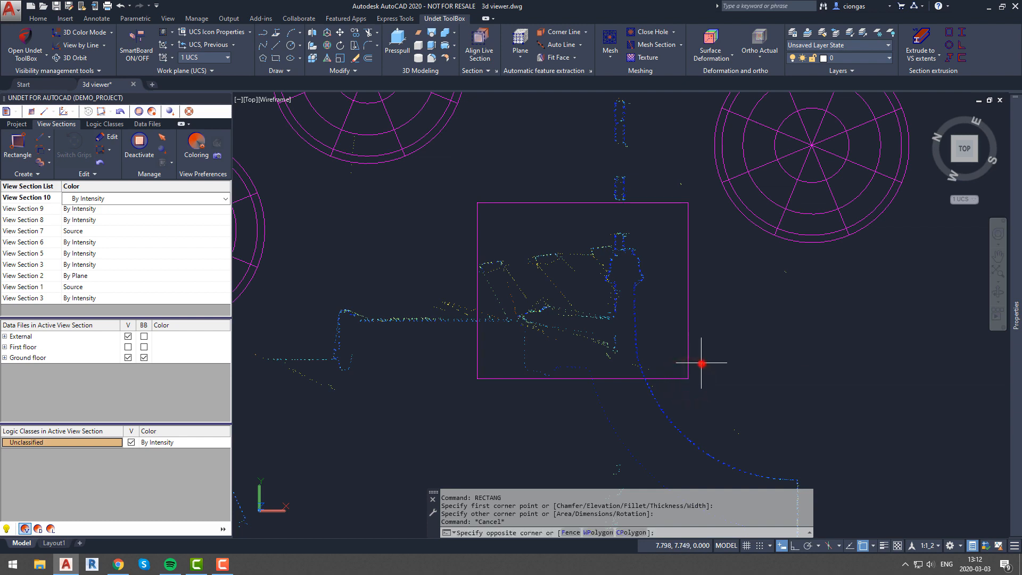
pyautogui.click(687, 356)
pyautogui.press('Delete')
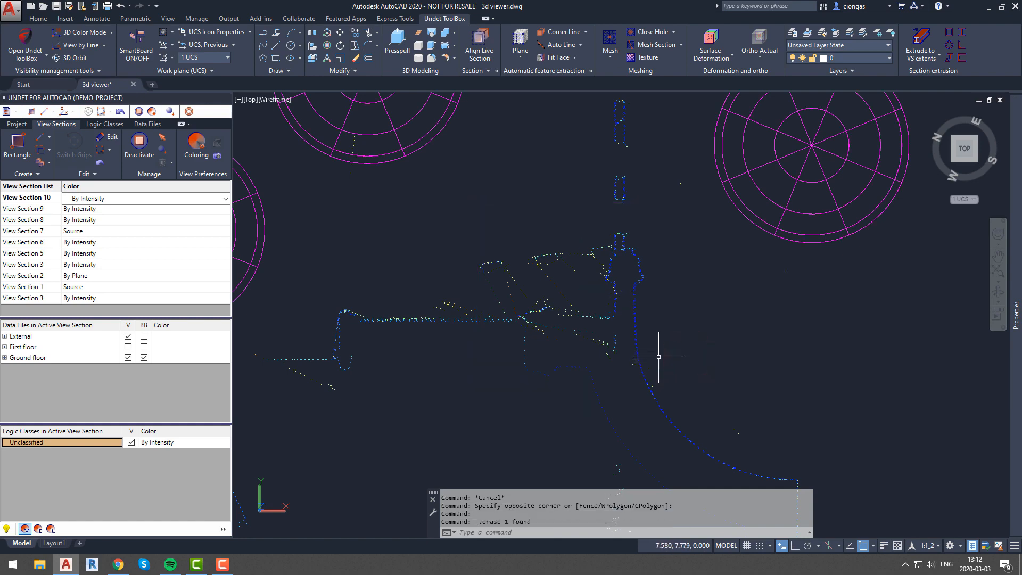
# - Open scan position Ground_034 beside the doorway in a maximized 3D Viewer and turn the view toward the open door
pyautogui.scroll(-6, 659, 353)
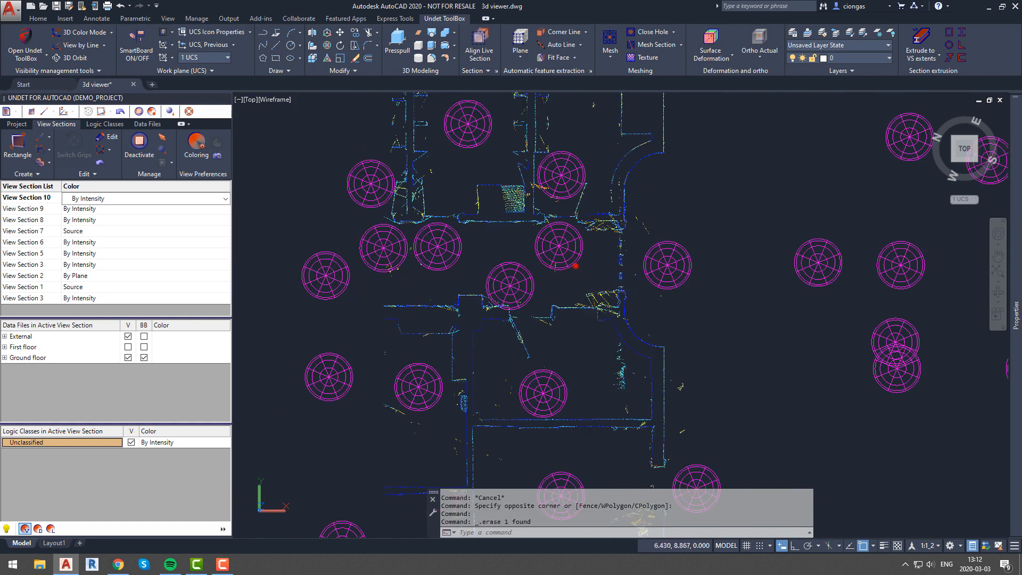
pyautogui.click(577, 265)
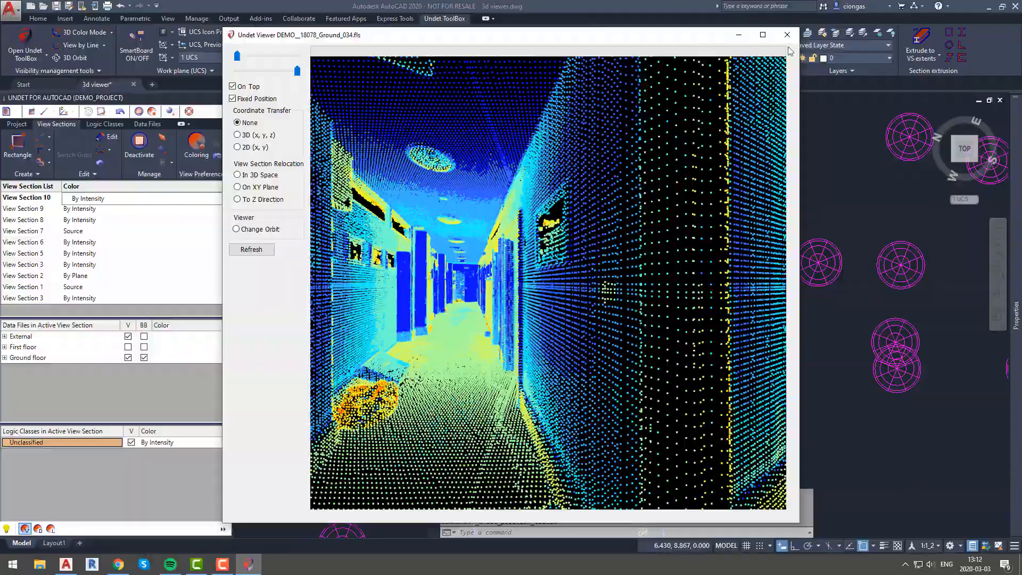
pyautogui.click(761, 36)
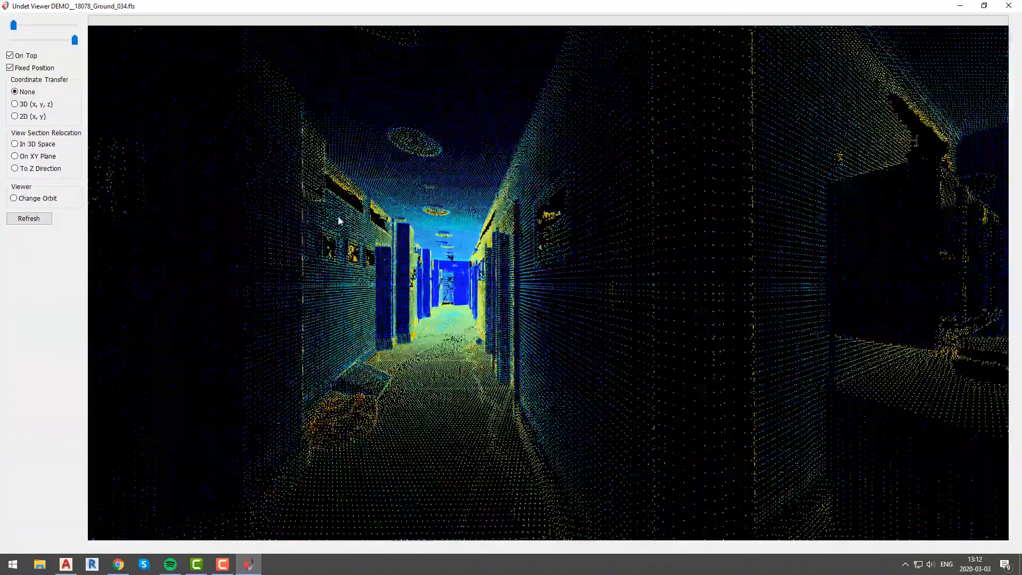
pyautogui.moveTo(339, 221); pyautogui.dragTo(671, 113)
pyautogui.moveTo(757, 292); pyautogui.dragTo(619, 339)
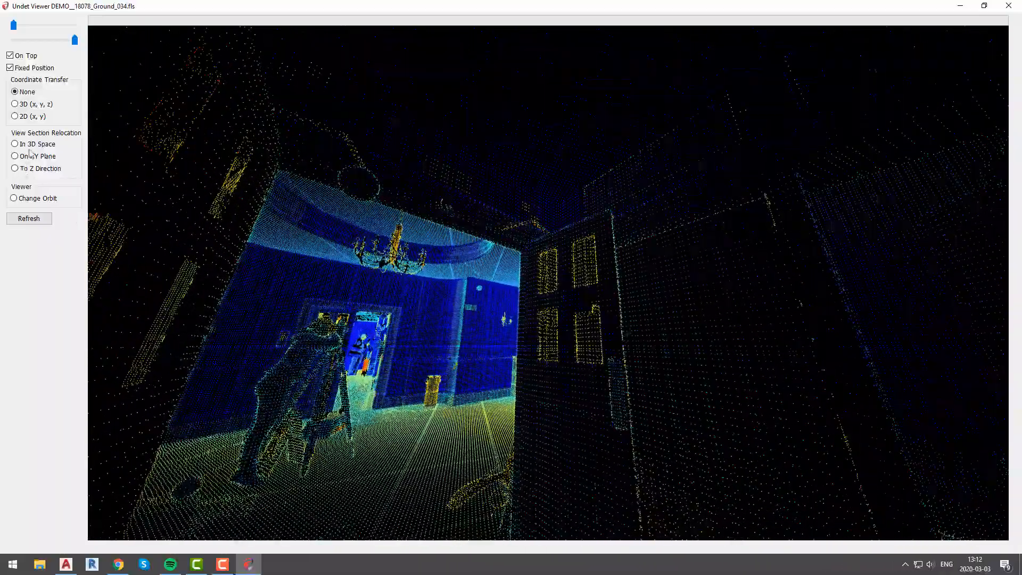
# - Relocate View Section 10 in the Z direction to a point at the upper edge of the open door
pyautogui.click(25, 168)
pyautogui.click(569, 220)
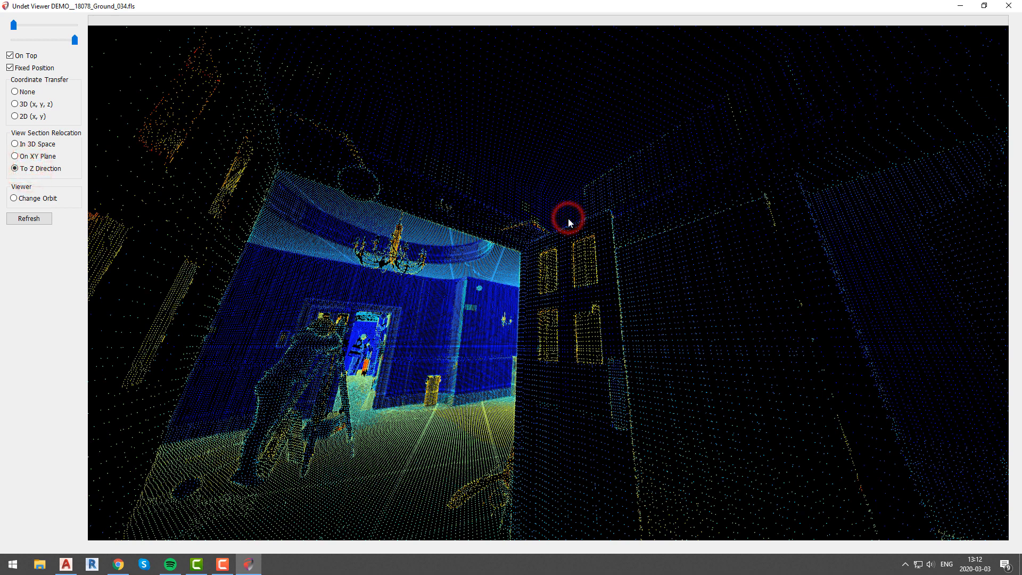
# - Minimize the 3D Viewer and examine the relocated View Section 10 around the doorway and curved wall in the drawing
pyautogui.click(960, 7)
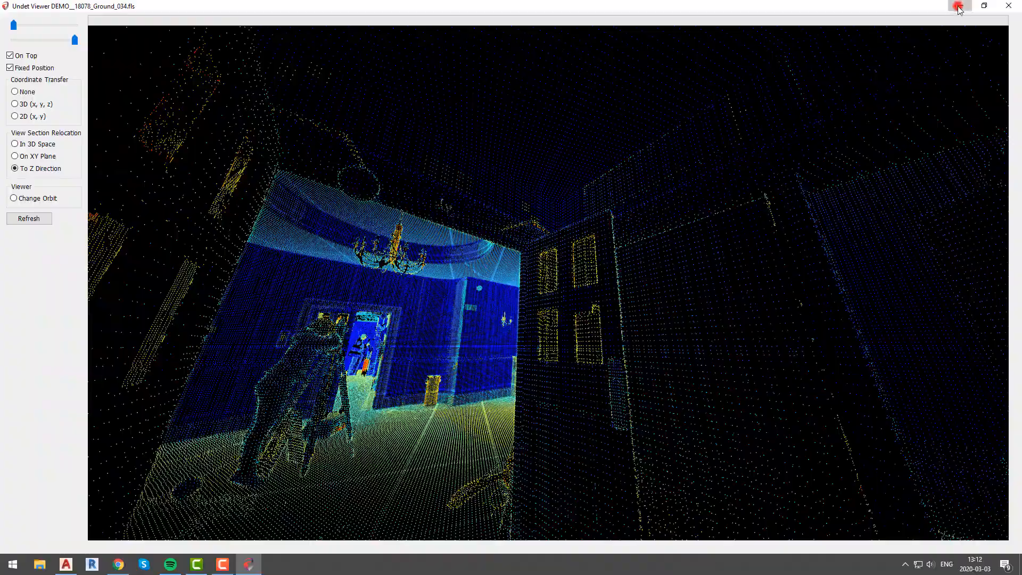
pyautogui.scroll(3, 617, 309)
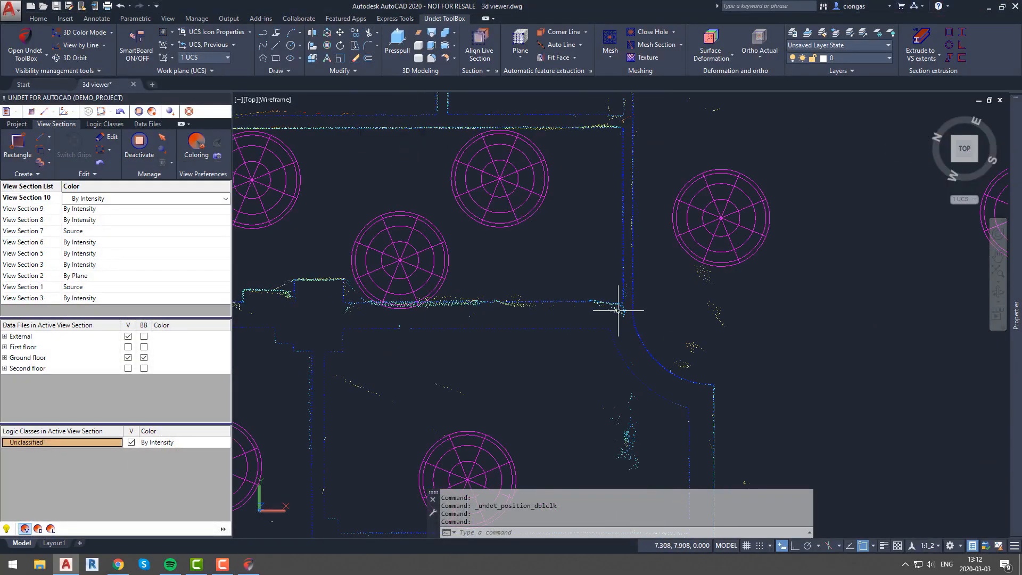
pyautogui.moveTo(630, 307); pyautogui.dragTo(556, 324, button='middle')
pyautogui.scroll(5, 553, 295)
pyautogui.scroll(-5, 552, 294)
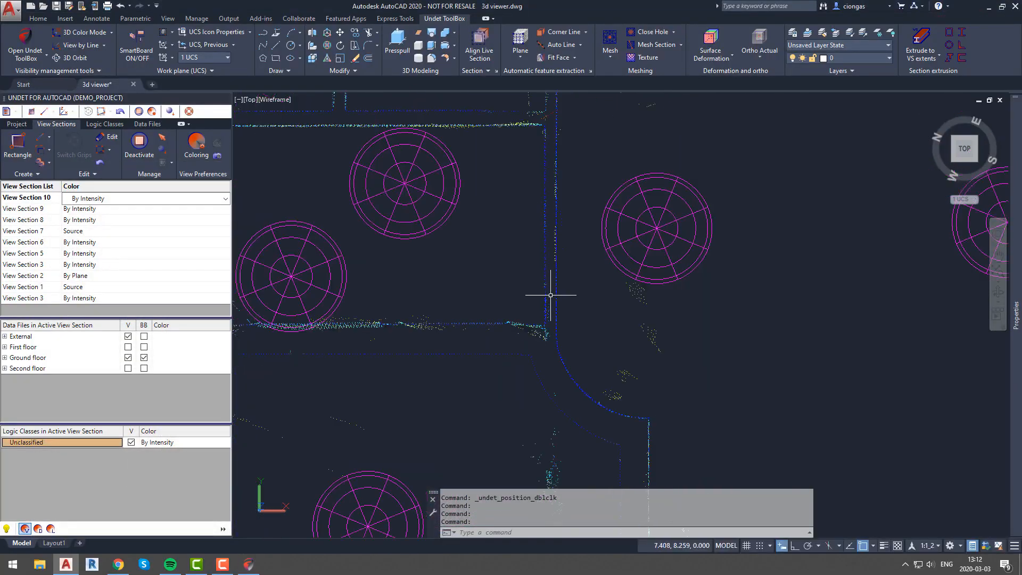
pyautogui.click(616, 340)
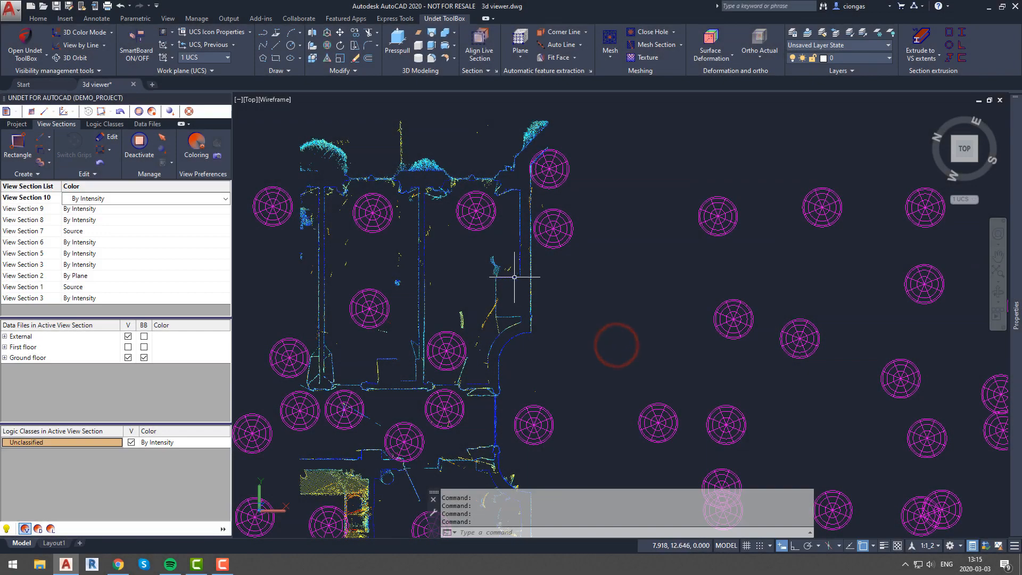
# - Open scan position Ground_036 in a maximized 3D Viewer and turn the view along the room toward the open door
pyautogui.scroll(5, 525, 275)
pyautogui.scroll(-5, 536, 357)
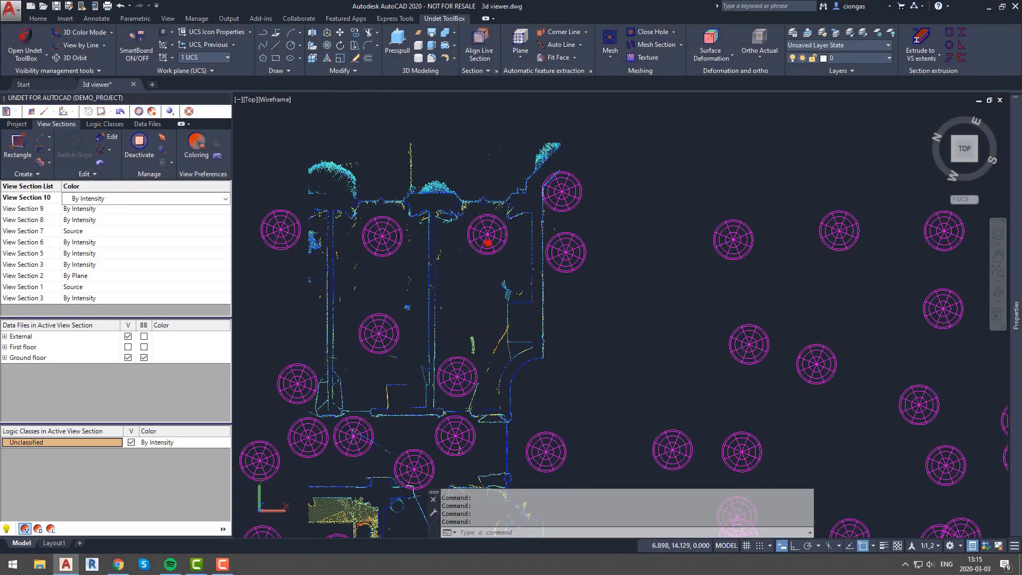
pyautogui.doubleClick(487, 243)
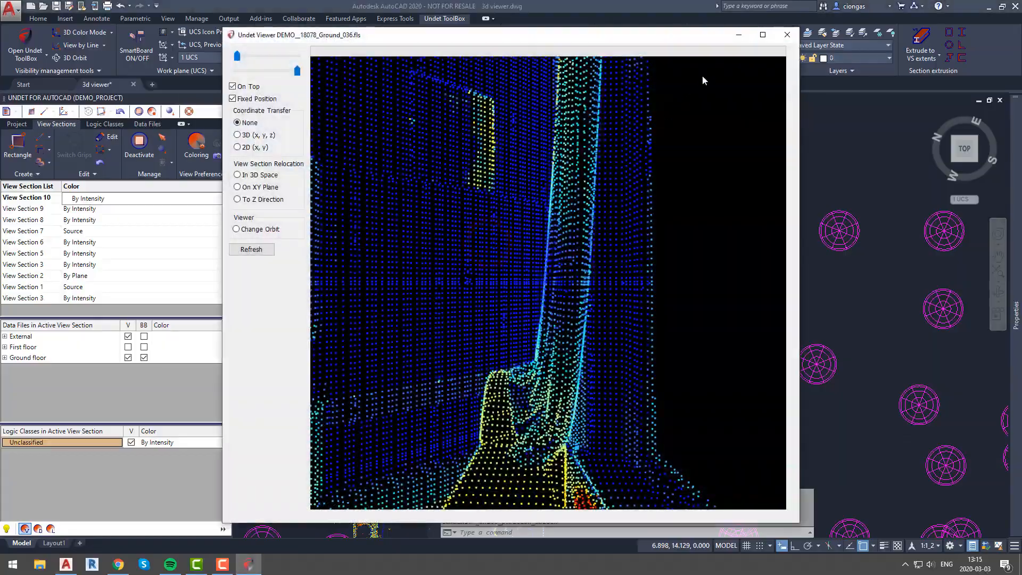
pyautogui.click(762, 34)
pyautogui.click(382, 276)
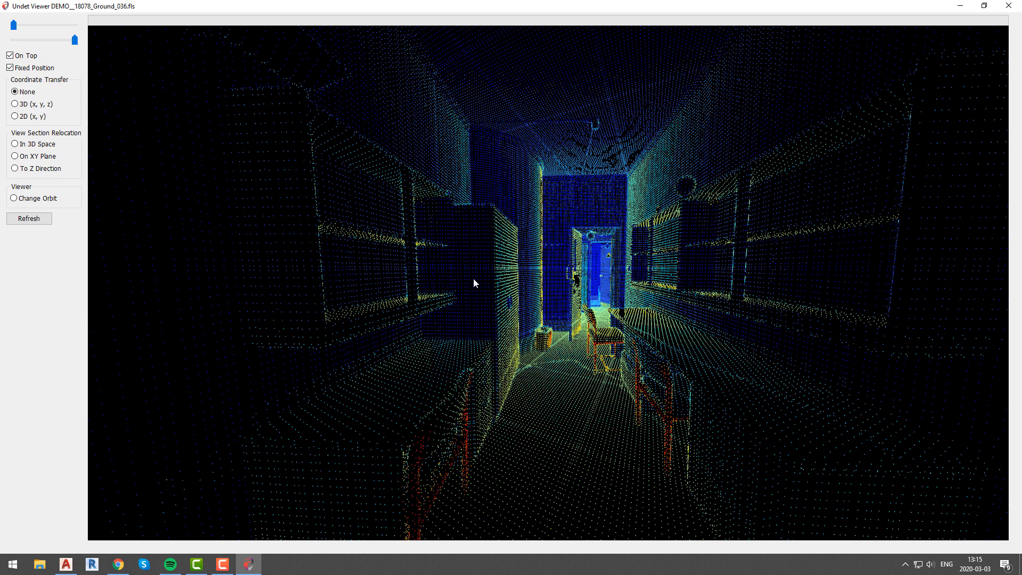
# - Relocate View Section 10 in the Z direction to a point high on the room's wall and return to the drawing
pyautogui.click(38, 167)
pyautogui.click(417, 147)
pyautogui.click(960, 6)
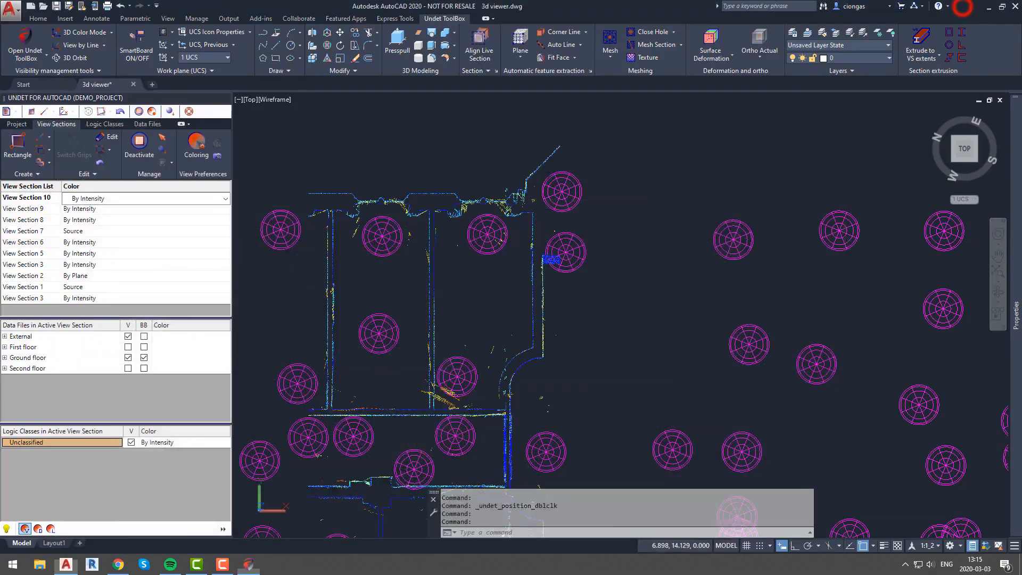